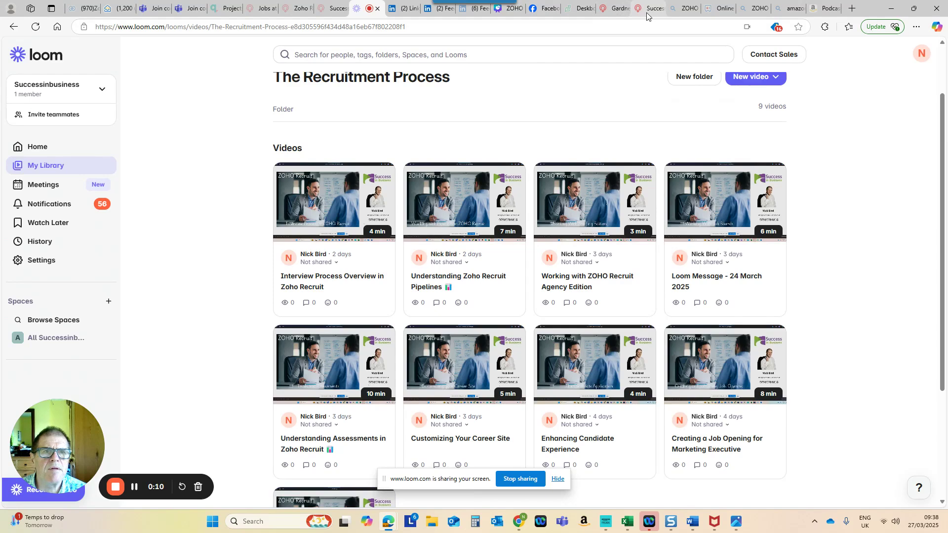
# - Switch to Zoho Recruit and open the list of departments
pyautogui.click(615, 8)
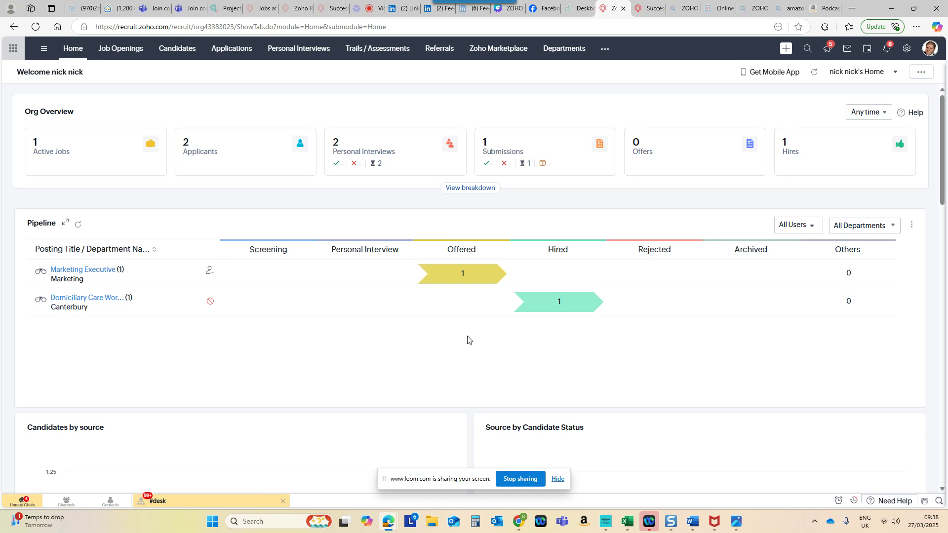
pyautogui.click(558, 54)
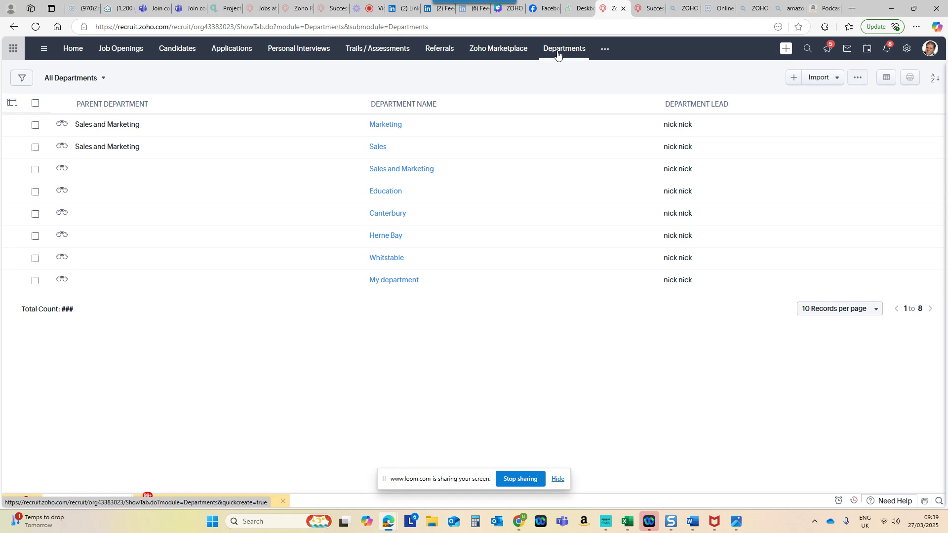
# - Move the in-progress Marketing Executive job opening to the Recycle Bin
pyautogui.click(111, 51)
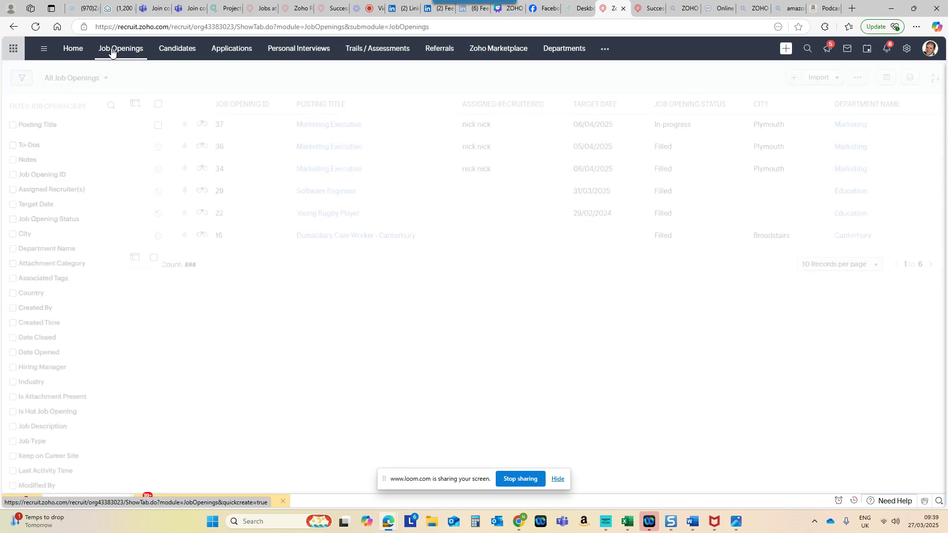
pyautogui.click(158, 125)
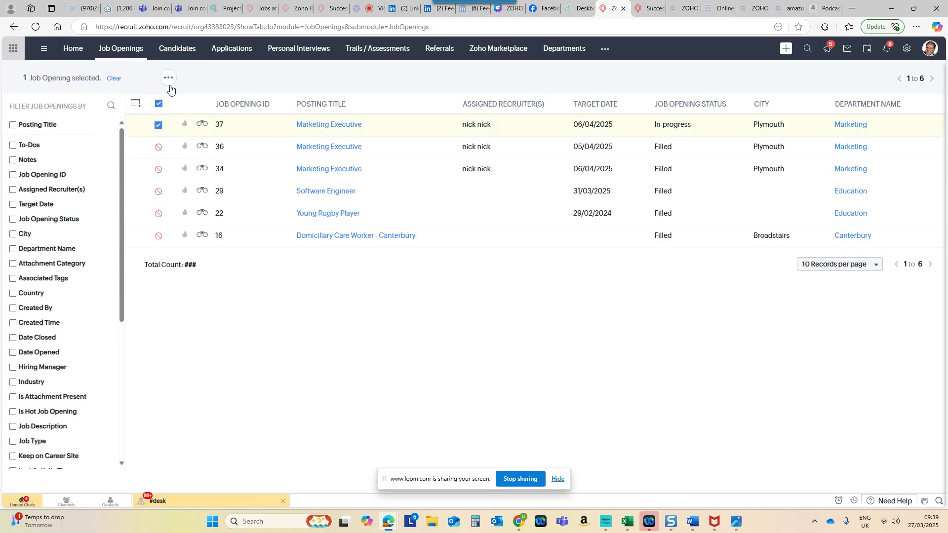
pyautogui.click(168, 80)
pyautogui.click(190, 234)
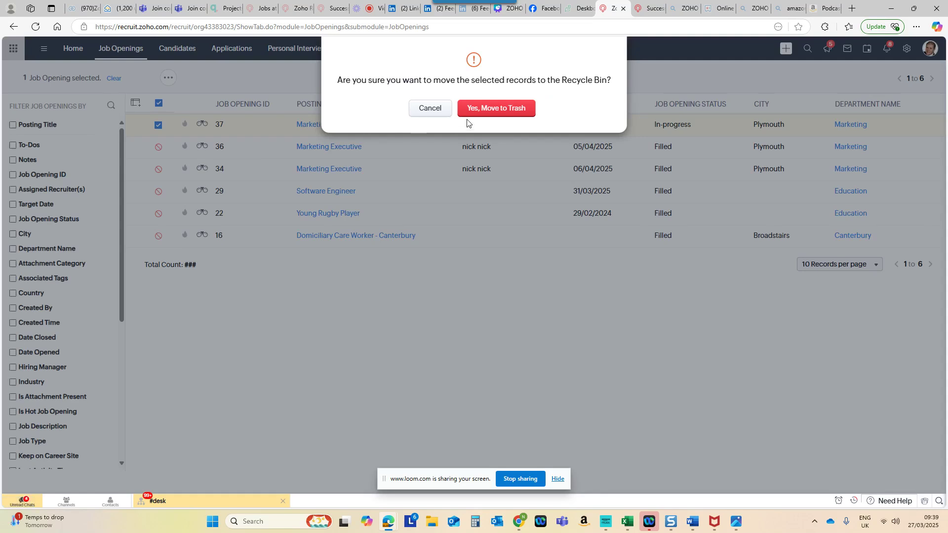
pyautogui.click(471, 109)
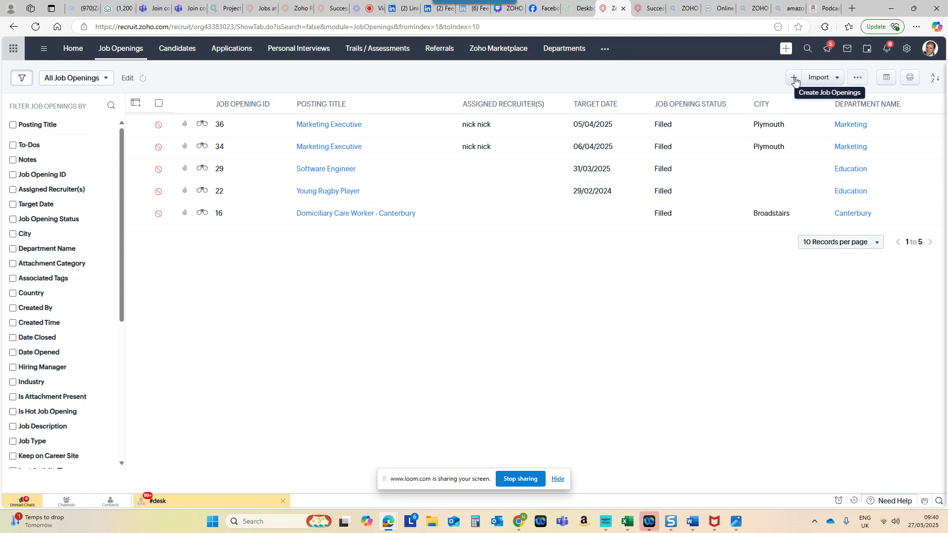
# - Start a new job opening from the Marketing Executive template and set its title to Team Member
pyautogui.click(794, 79)
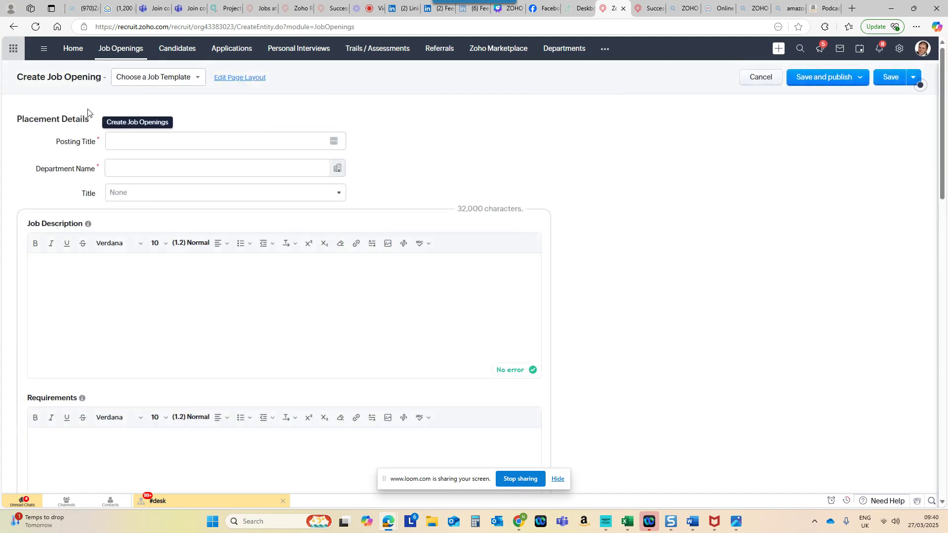
pyautogui.click(159, 79)
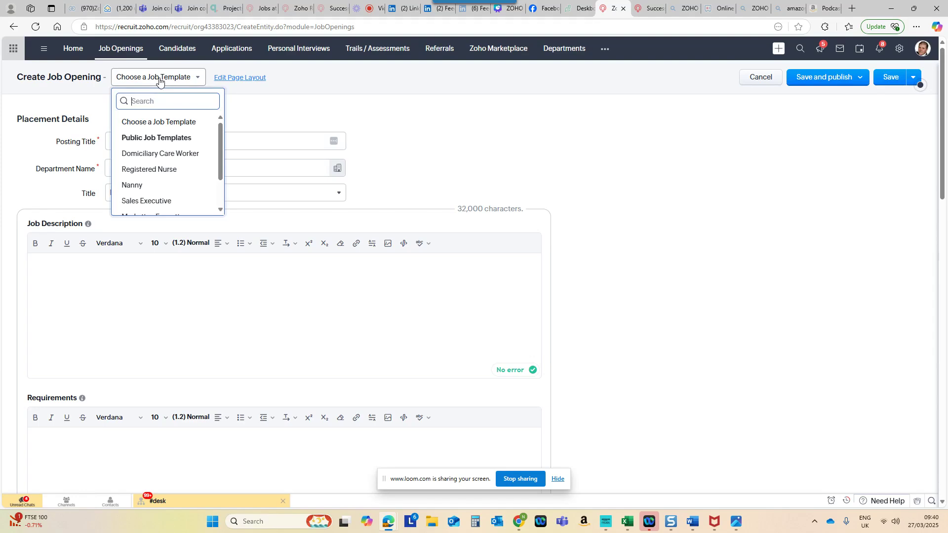
pyautogui.moveTo(220, 150); pyautogui.dragTo(212, 164)
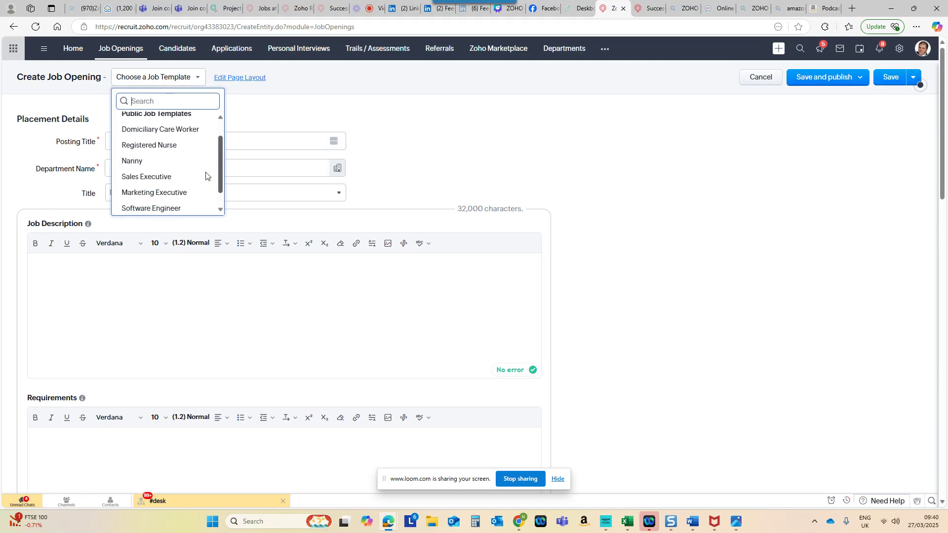
pyautogui.click(179, 197)
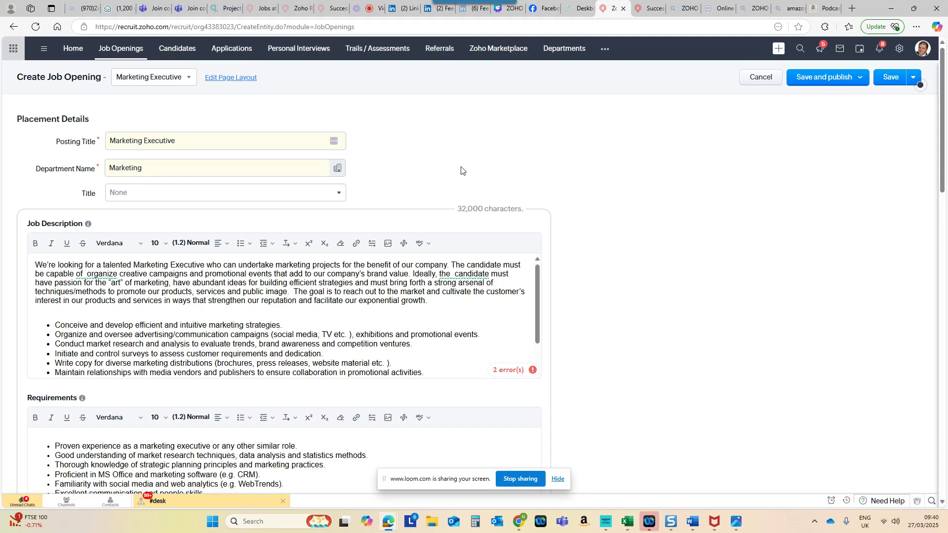
pyautogui.click(277, 194)
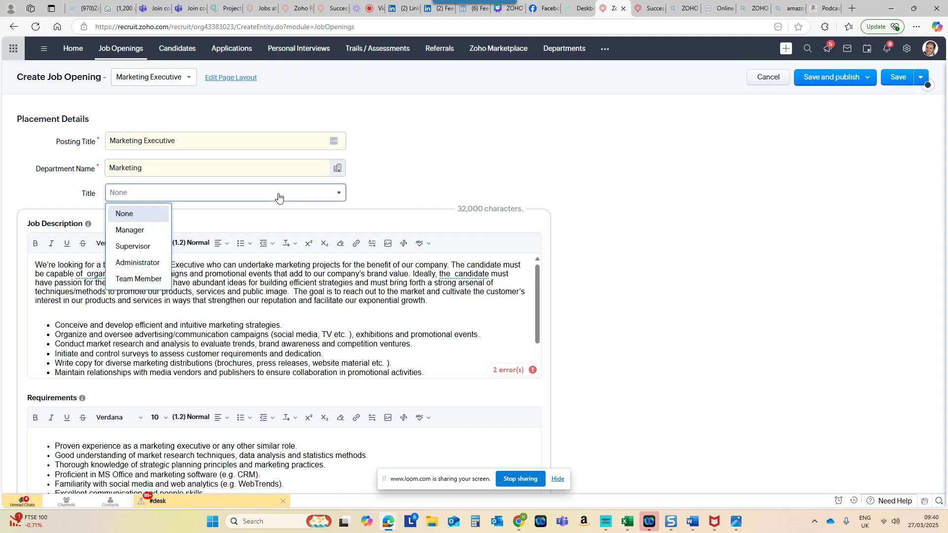
pyautogui.click(138, 279)
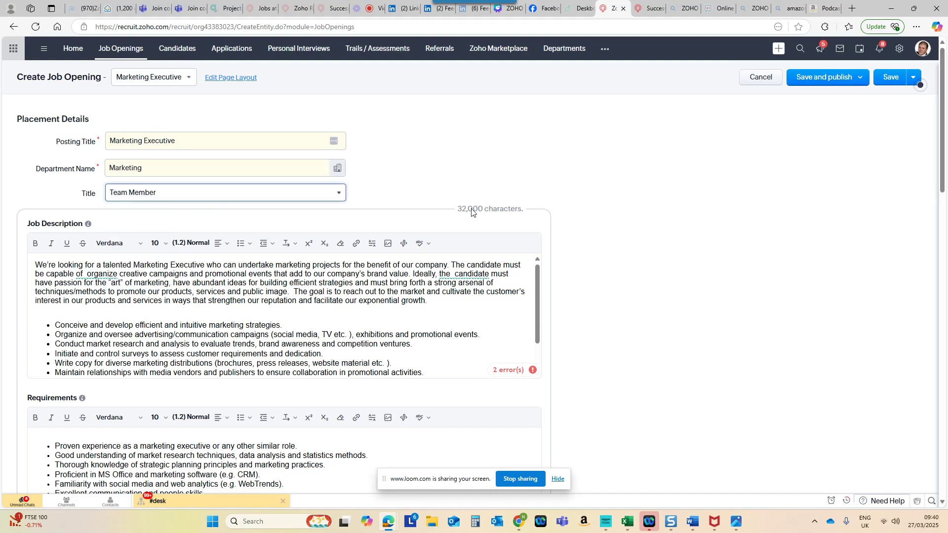
# - Assign a hiring manager and a recruiter to the new job opening
pyautogui.scroll(-4, 583, 195)
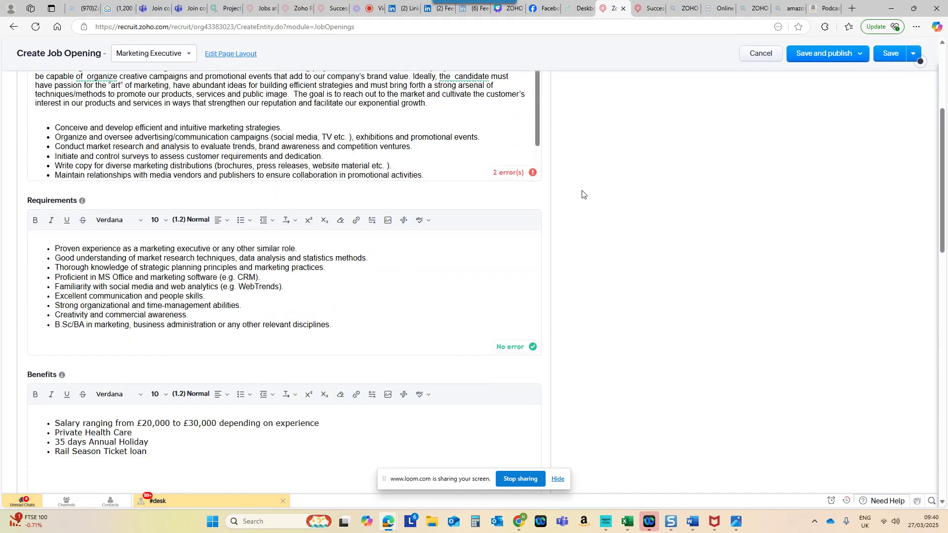
pyautogui.scroll(-3, 583, 194)
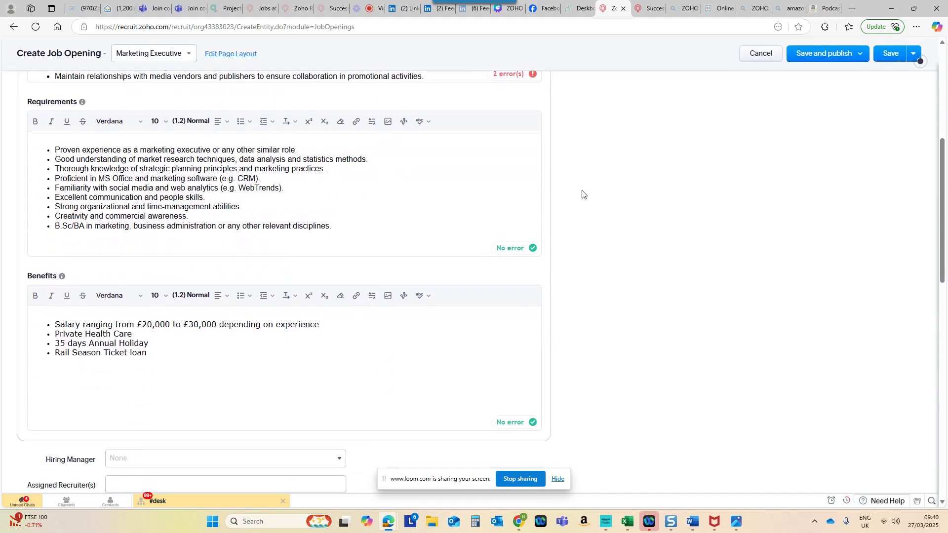
pyautogui.scroll(-4, 582, 195)
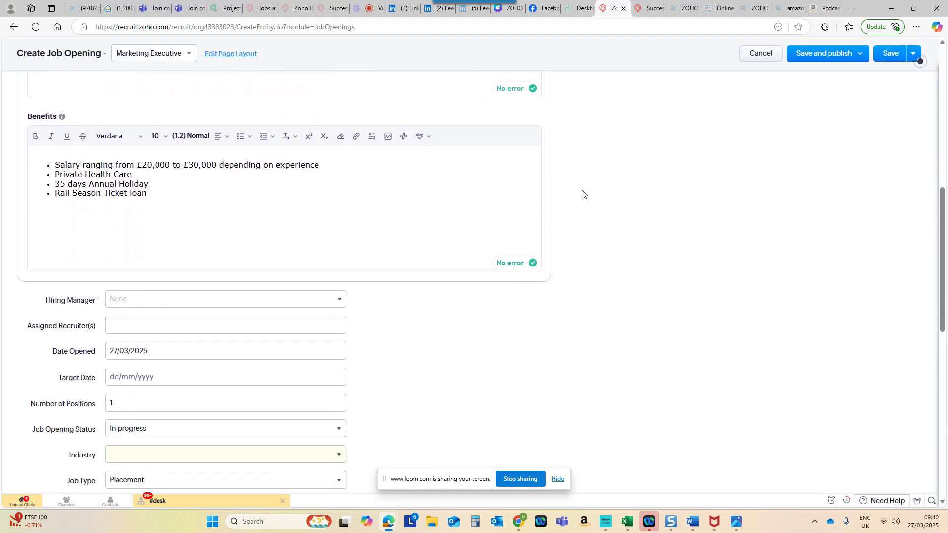
pyautogui.click(269, 214)
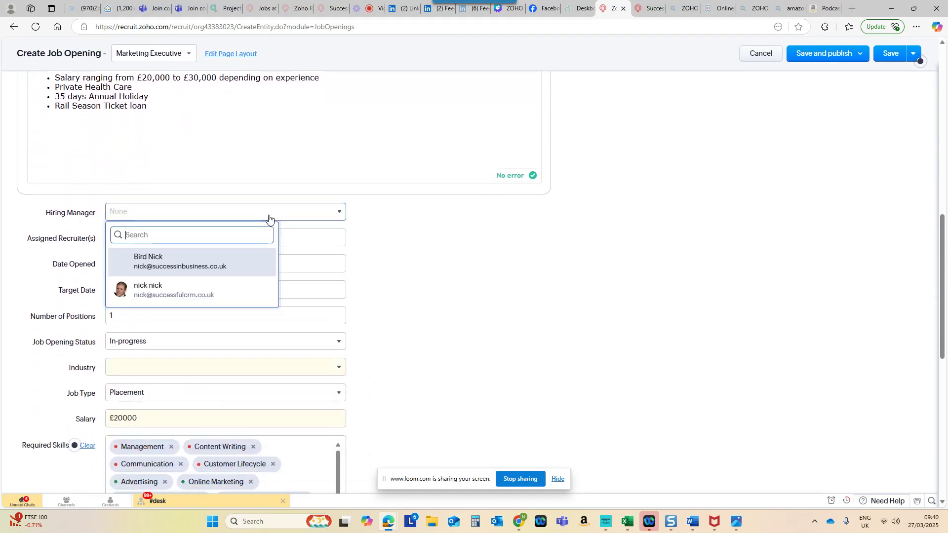
pyautogui.click(174, 260)
pyautogui.click(161, 240)
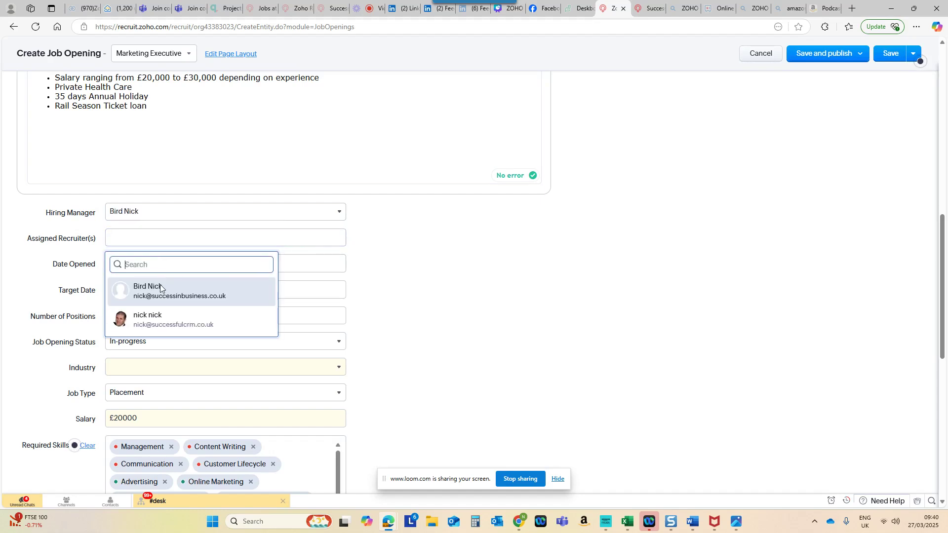
pyautogui.click(168, 320)
pyautogui.click(416, 269)
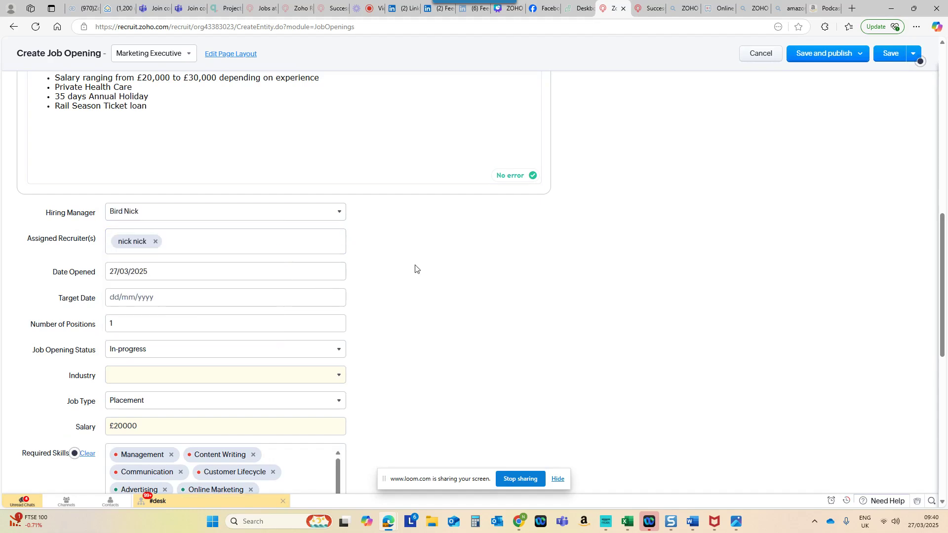
# - Set the job opening's target date to 06/04/2025 and its industry to Technology
pyautogui.scroll(-1, 405, 269)
pyautogui.click(111, 248)
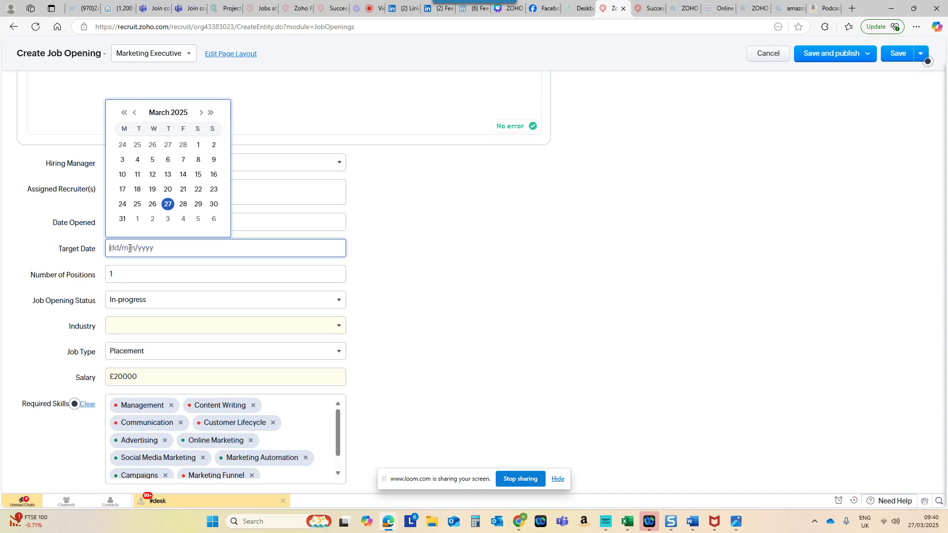
pyautogui.click(215, 220)
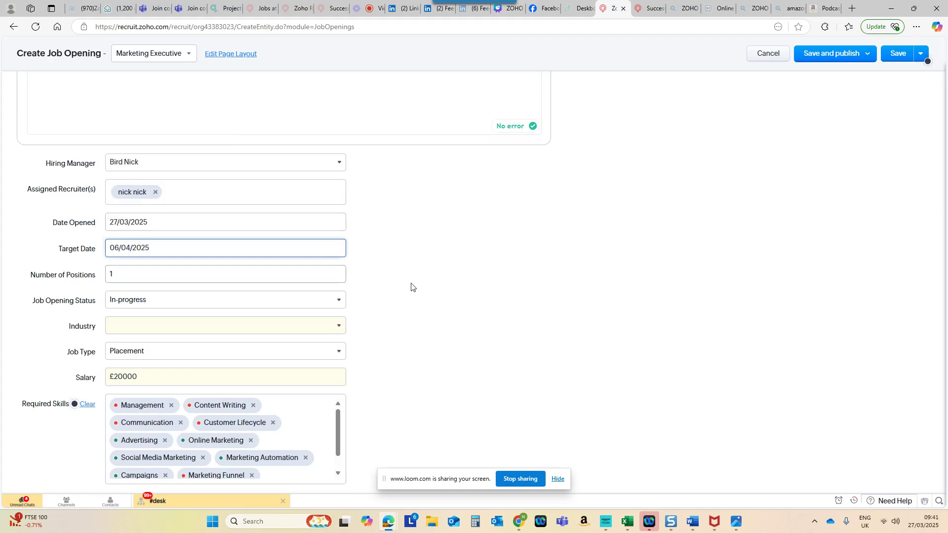
pyautogui.click(132, 276)
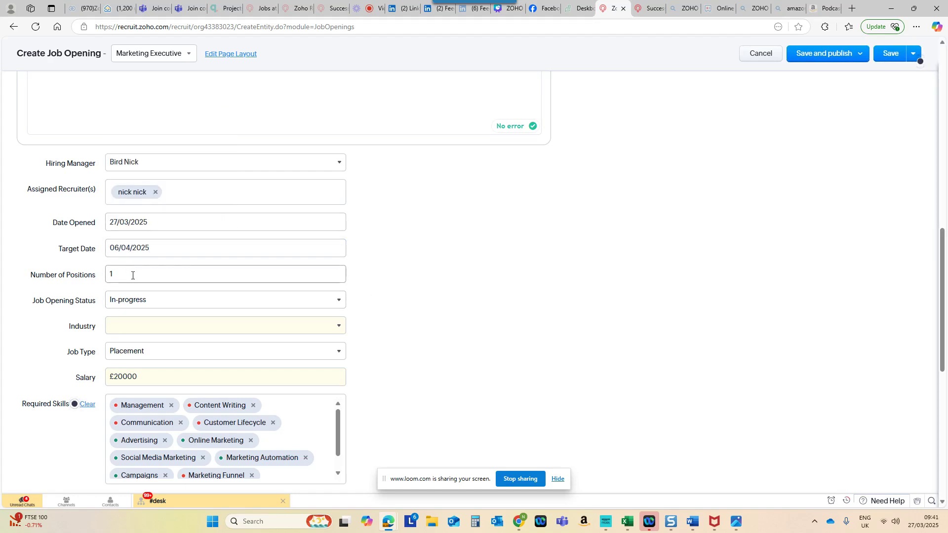
pyautogui.scroll(-3, 404, 277)
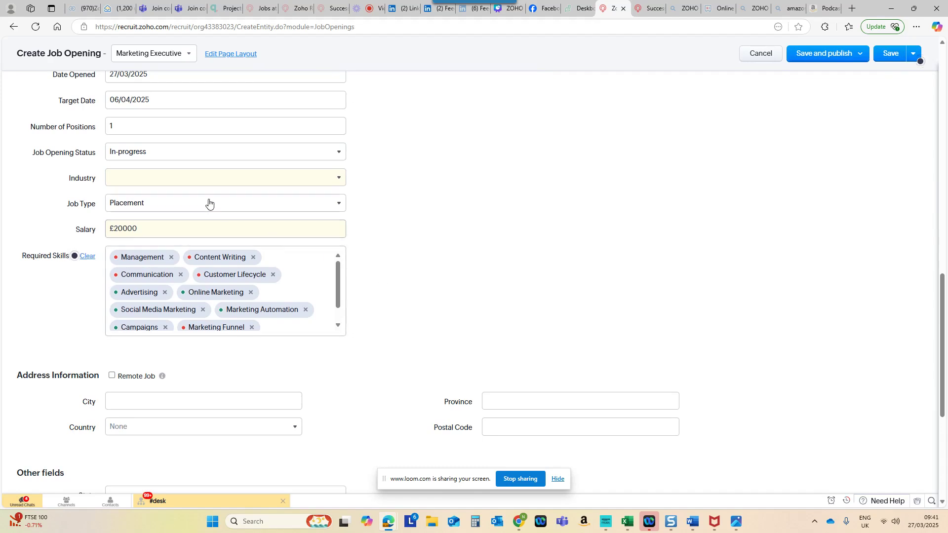
pyautogui.click(166, 182)
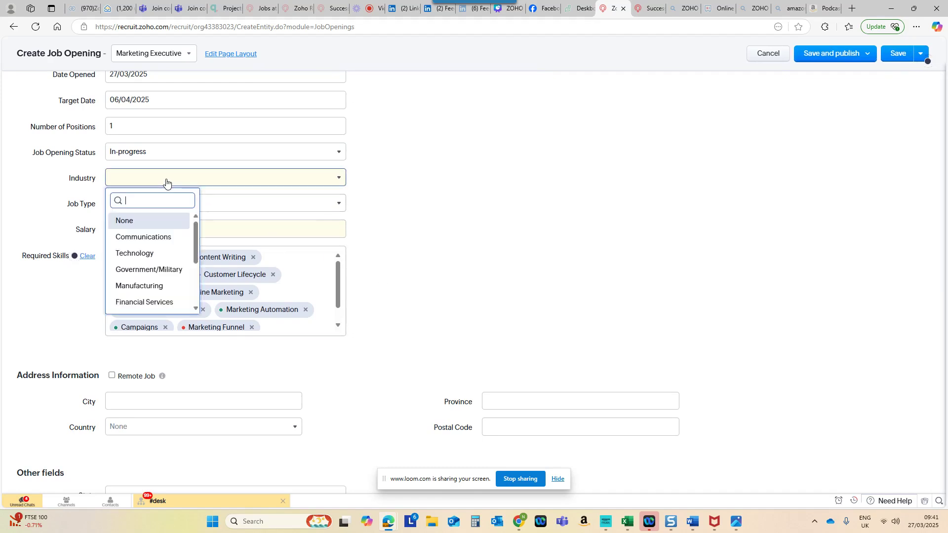
pyautogui.click(148, 252)
pyautogui.click(447, 217)
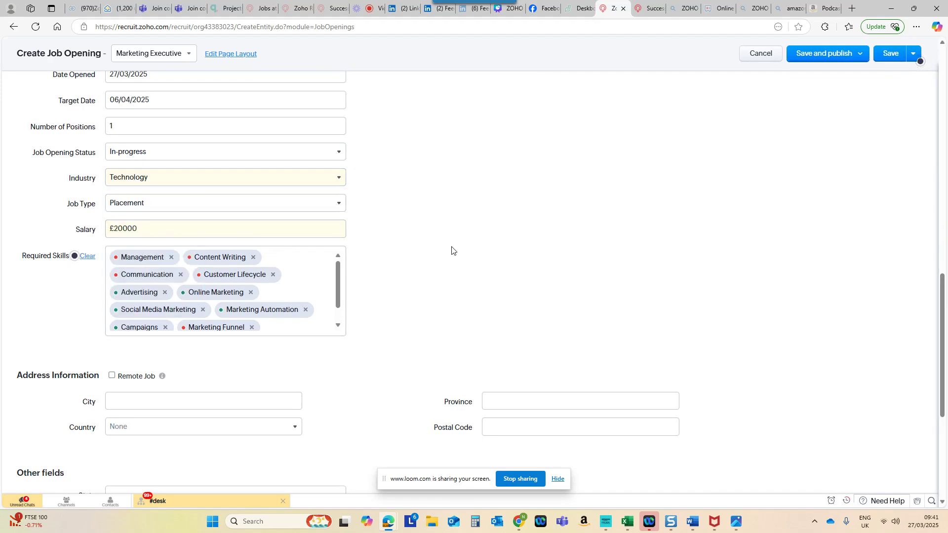
# - Set the country in the job opening's address information to United Kingdom
pyautogui.scroll(-1, 451, 249)
pyautogui.scroll(-2, 451, 252)
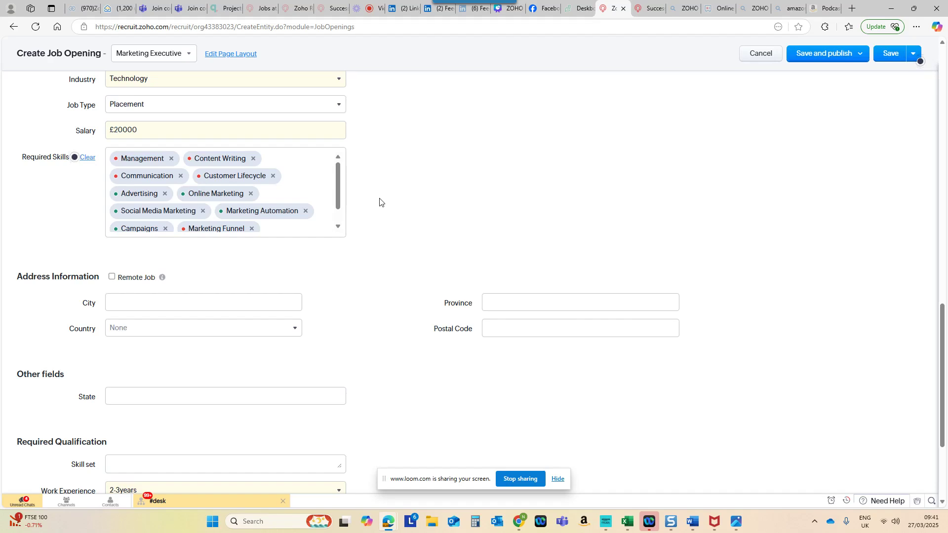
pyautogui.scroll(-2, 380, 202)
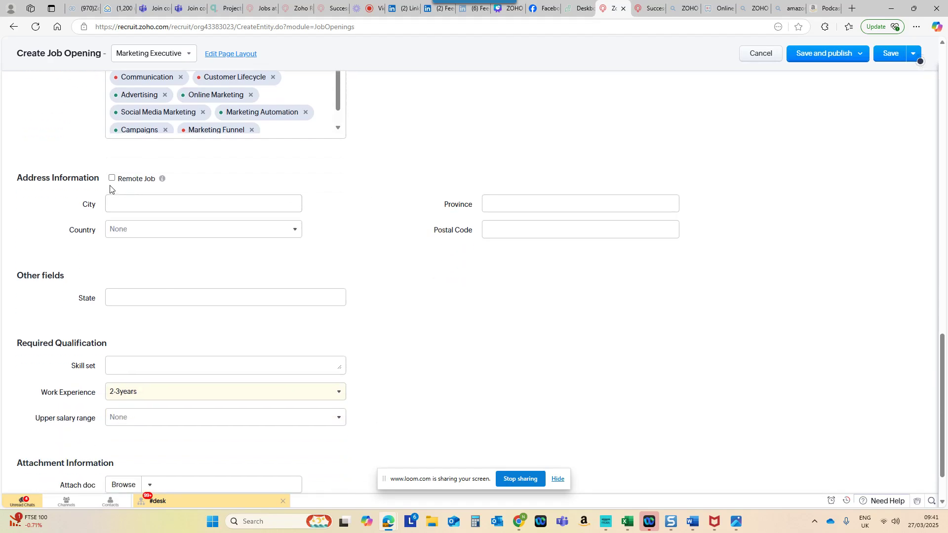
pyautogui.click(181, 234)
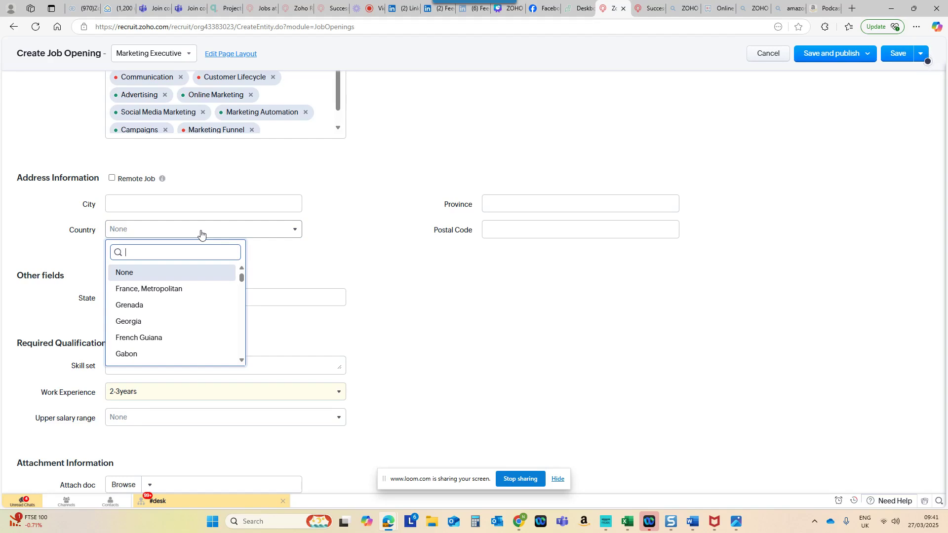
pyautogui.write('United')
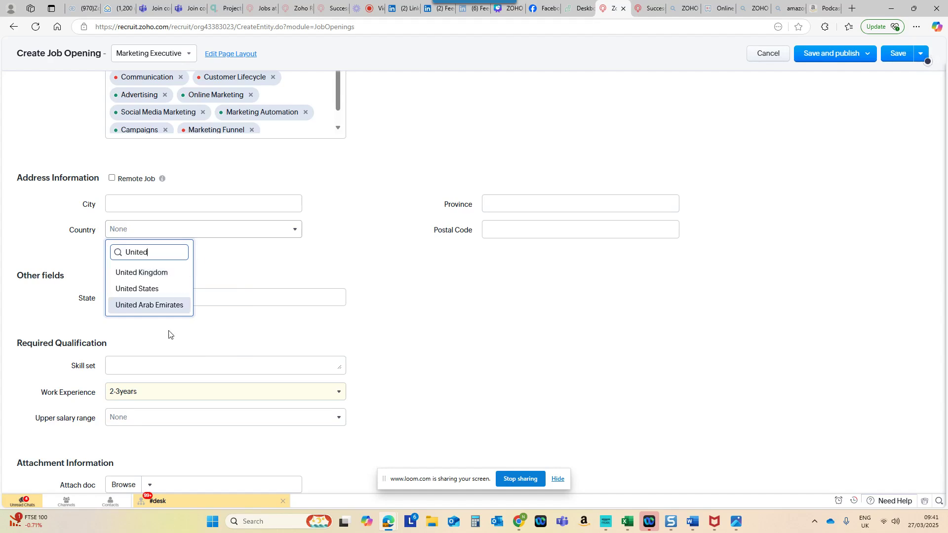
pyautogui.click(144, 272)
# - Fill in the job's city as Plymouth using the suggested location Plymouth, Devon, England, United Kingdom - PL2
pyautogui.click(143, 204)
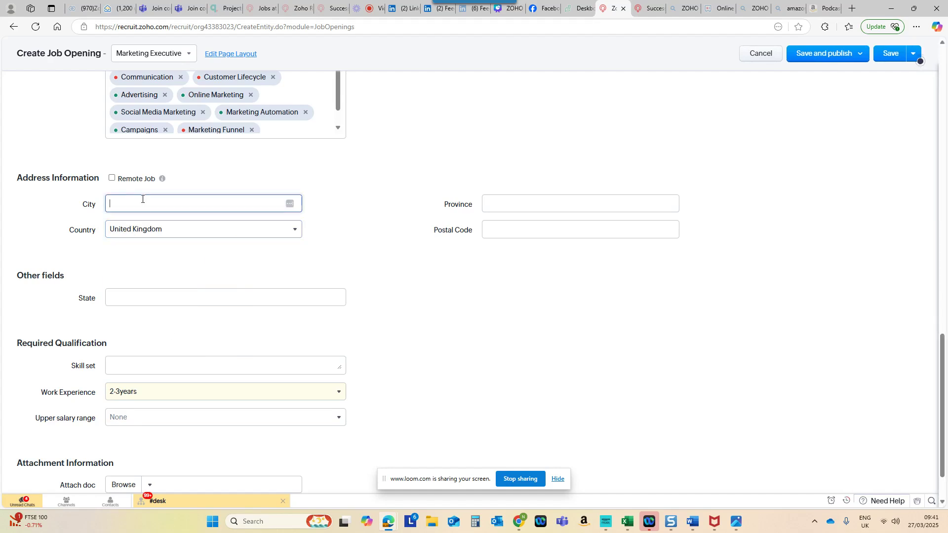
pyautogui.write('Pl')
pyautogui.write('yr')
pyautogui.write('mouth')
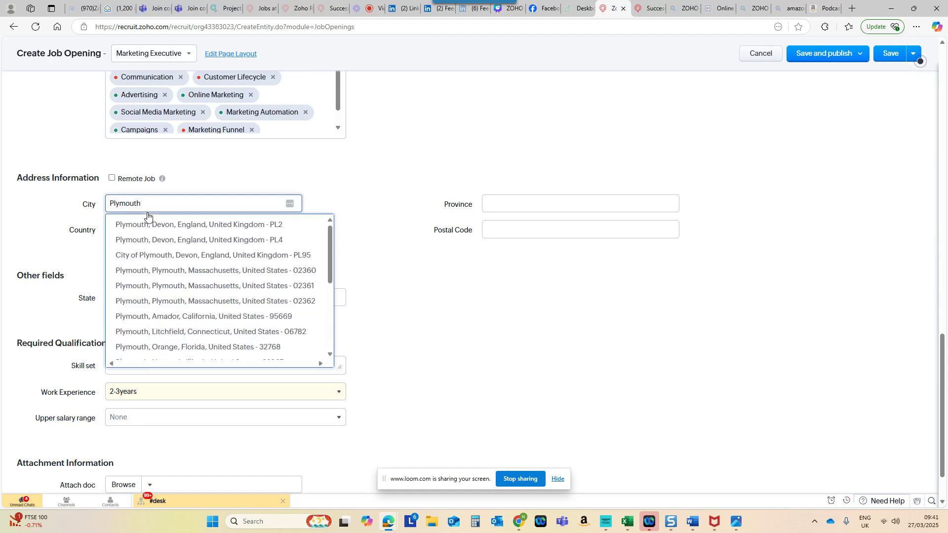
pyautogui.click(182, 229)
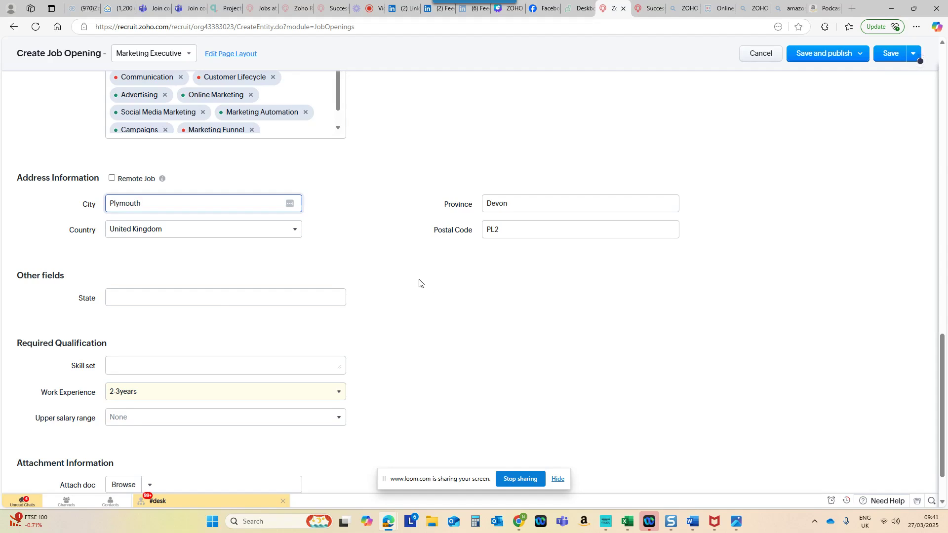
# - Set the upper salary range under the required qualifications to 10,000-19,000
pyautogui.click(254, 420)
pyautogui.click(255, 363)
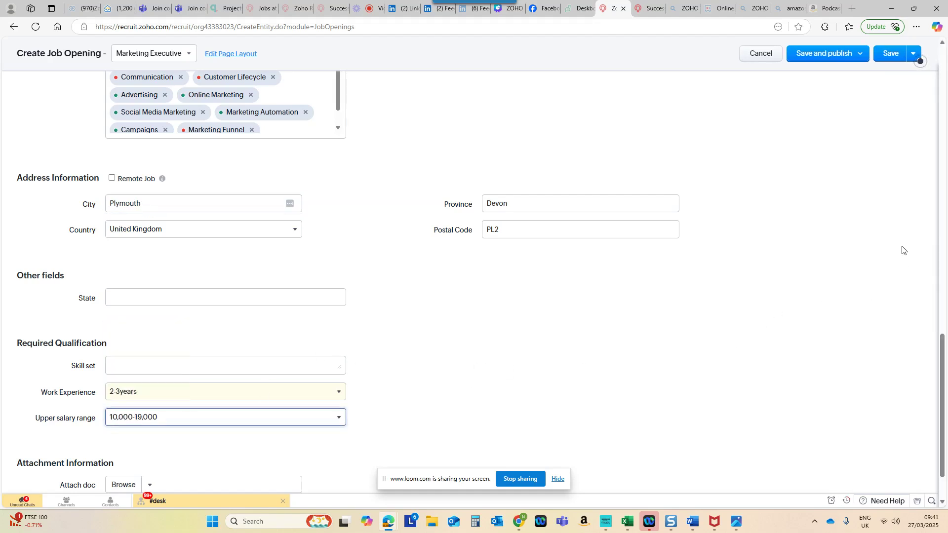
# - Start saving and publishing the job opening on the career site, with Candidate Application as its candidate application form
pyautogui.scroll(8, 840, 229)
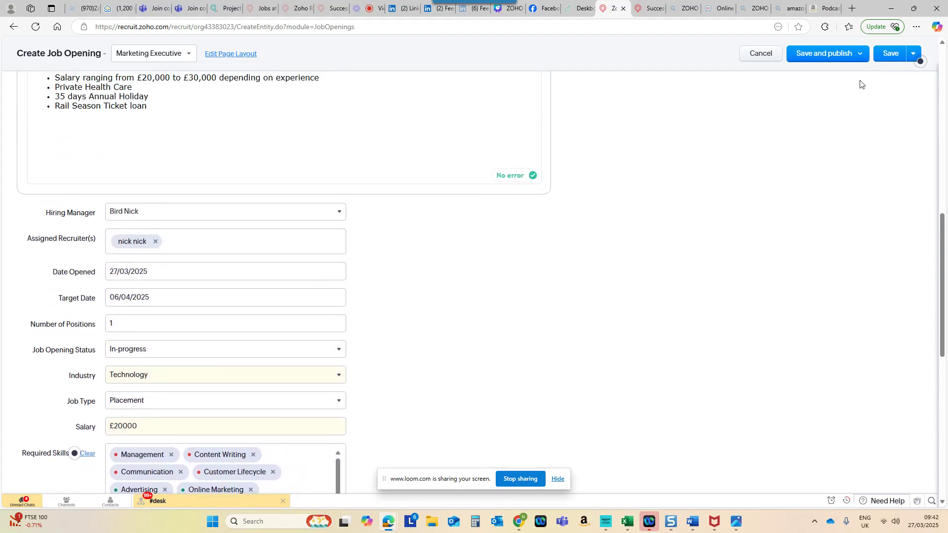
pyautogui.click(862, 57)
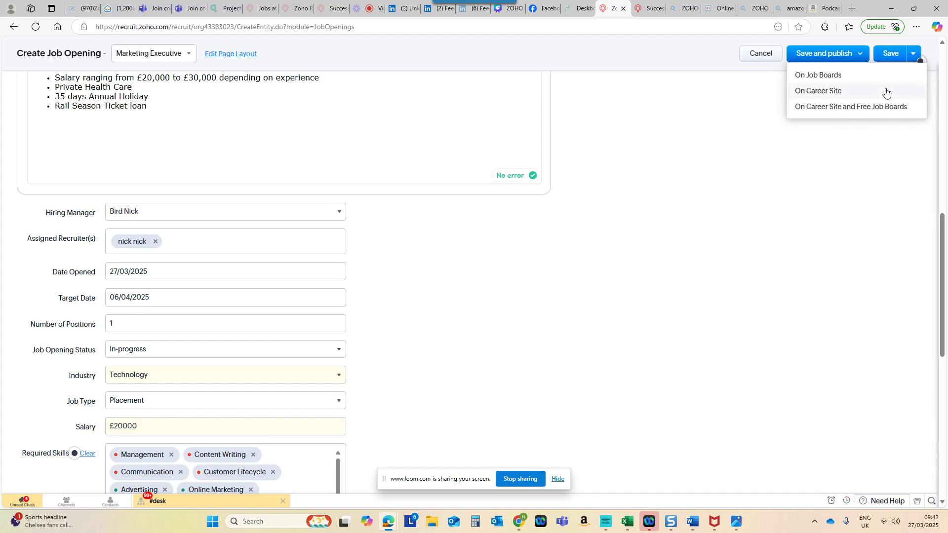
pyautogui.click(821, 92)
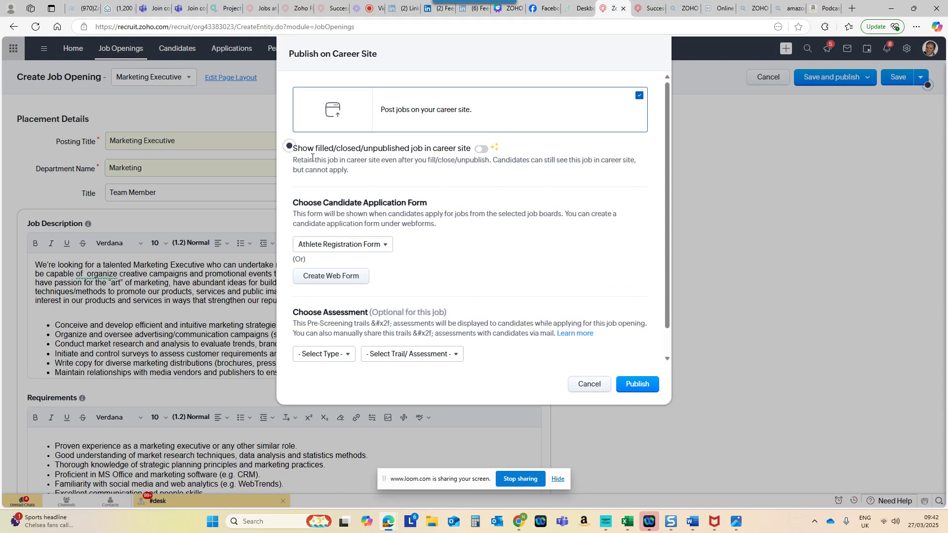
pyautogui.click(333, 252)
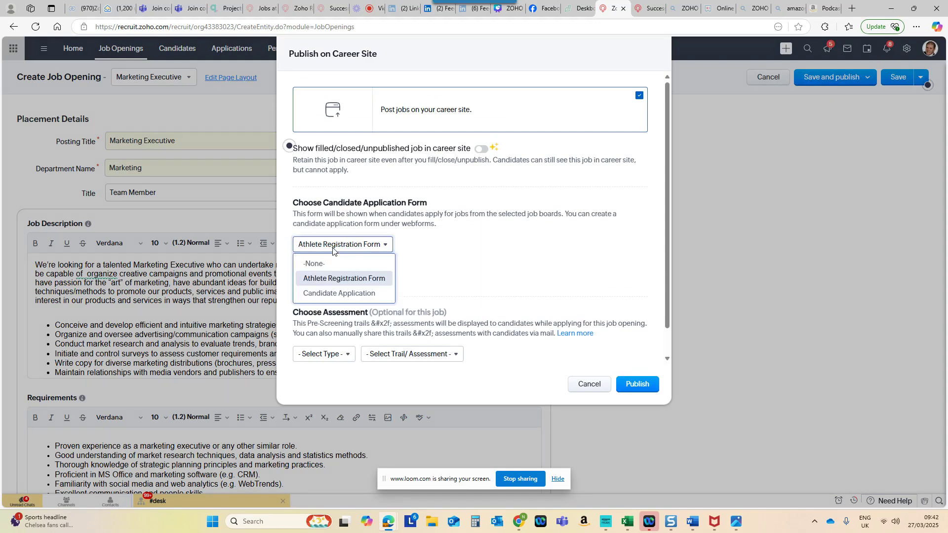
pyautogui.click(346, 293)
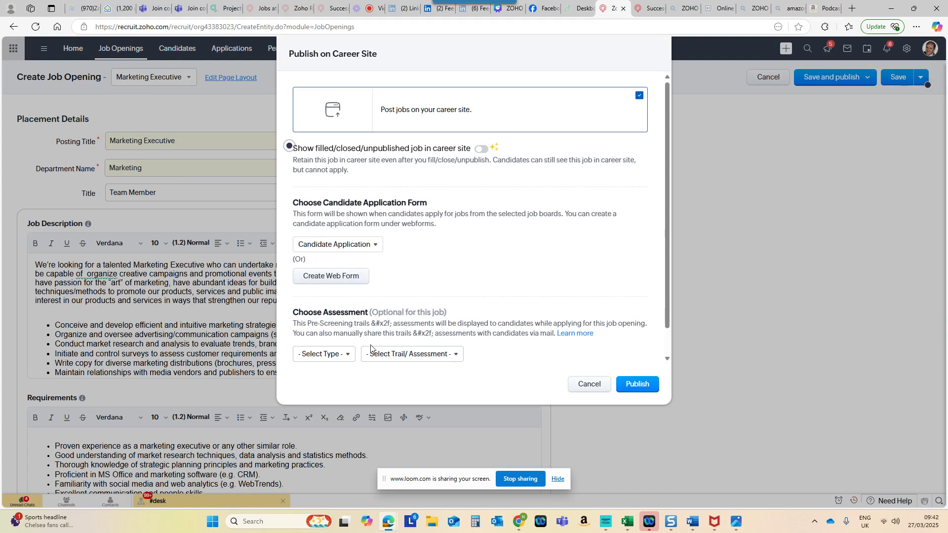
# - Add the pre-screening assessment Prescreening for Marketing, publish the job opening, and close its sharing details
pyautogui.click(318, 355)
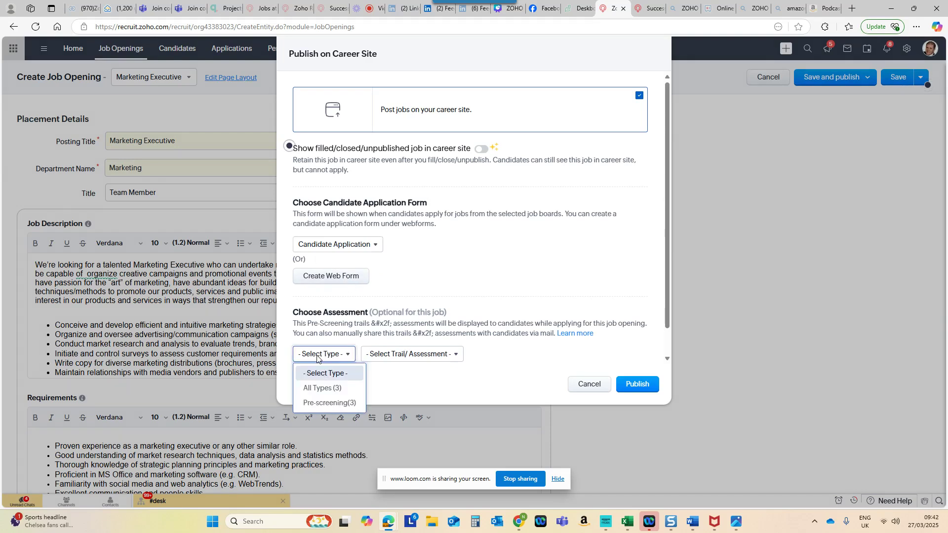
pyautogui.click(335, 403)
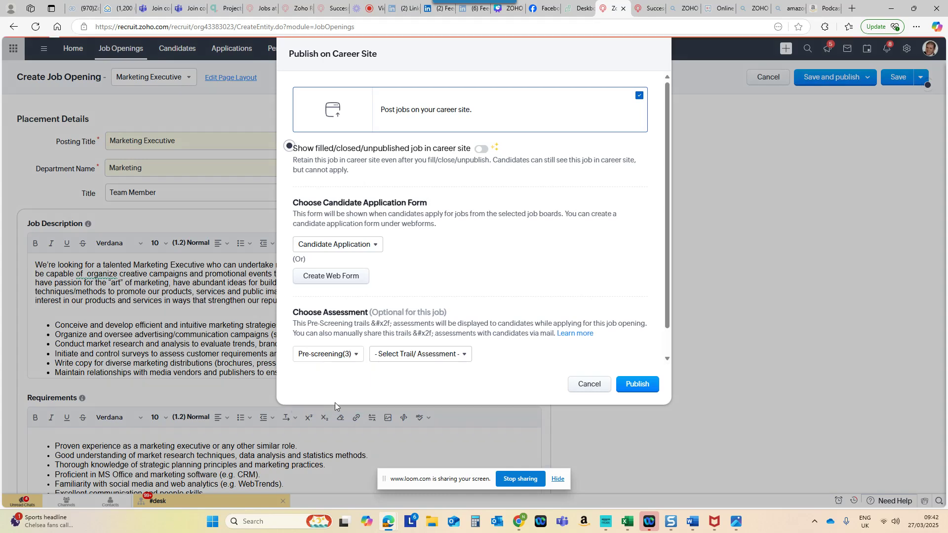
pyautogui.click(399, 359)
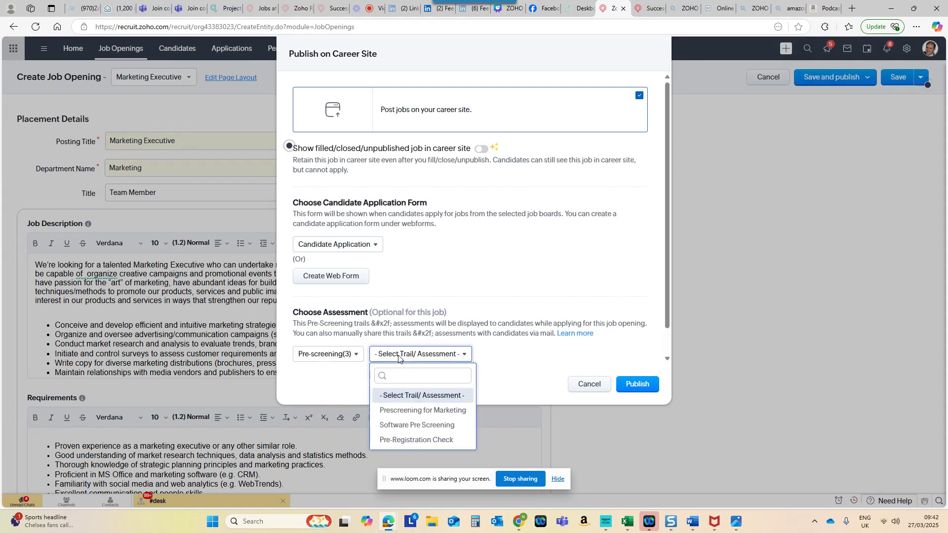
pyautogui.click(420, 410)
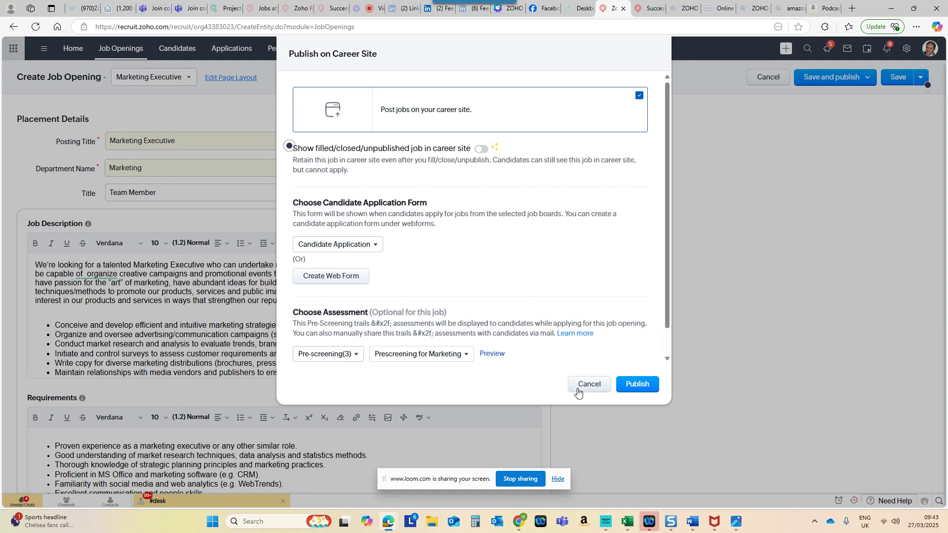
pyautogui.click(628, 386)
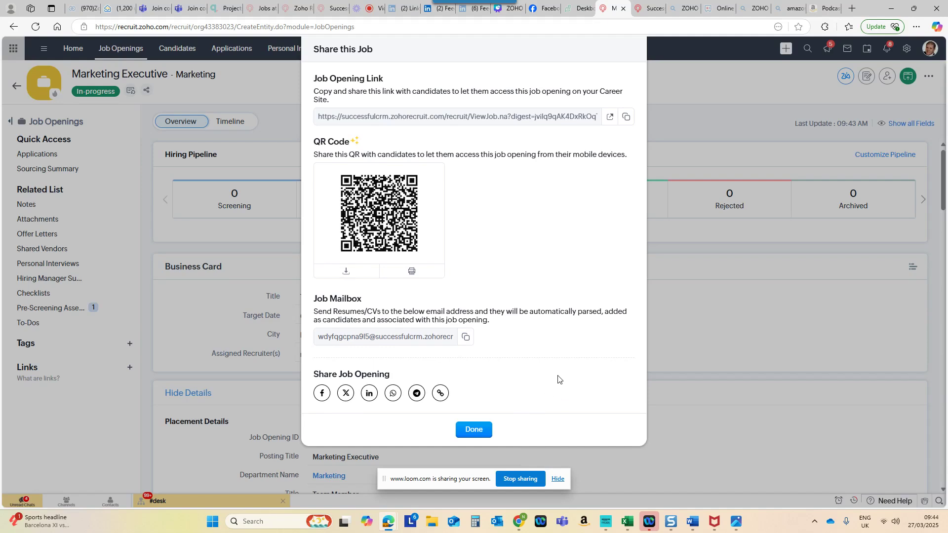
pyautogui.click(477, 433)
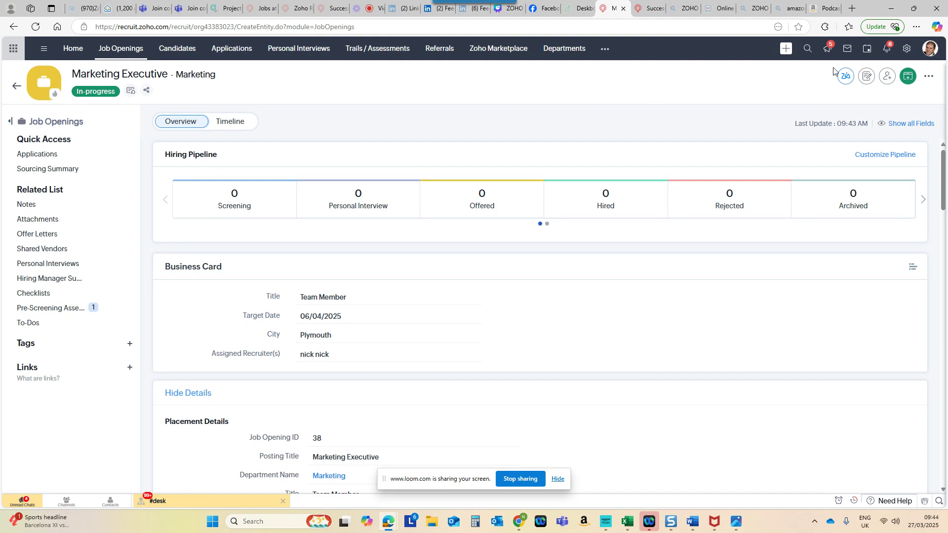
# - Look through the Job Board Hub setup, covering the job boards, source boosters and Quick Apply options
pyautogui.click(906, 51)
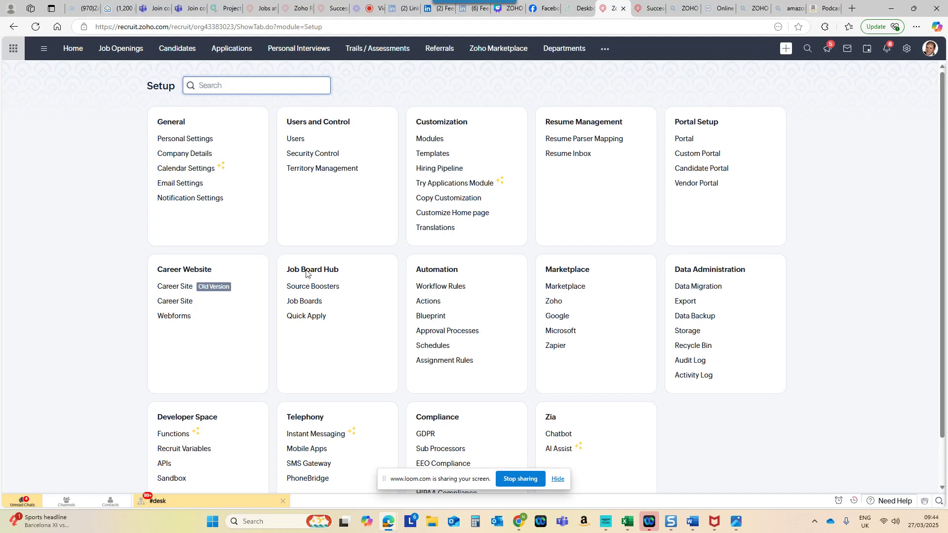
pyautogui.click(295, 304)
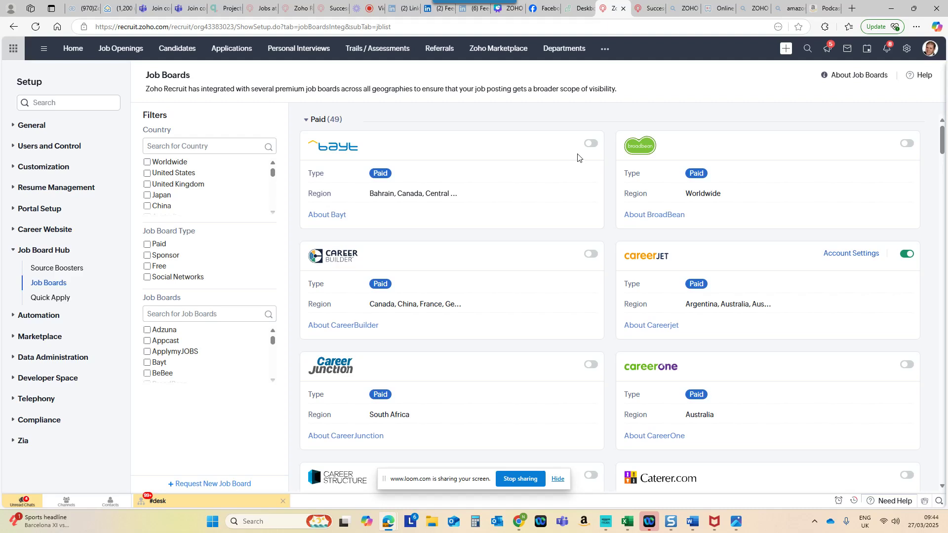
pyautogui.click(63, 271)
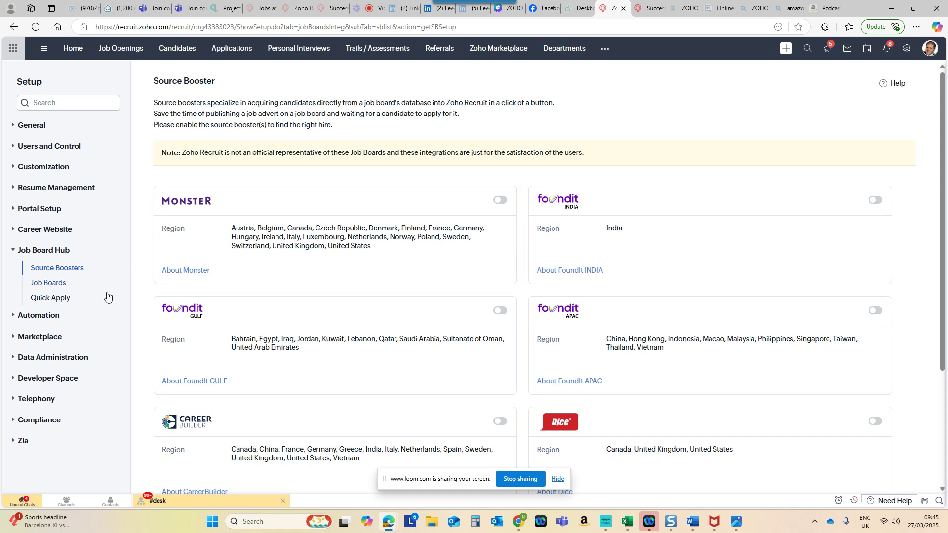
pyautogui.click(51, 297)
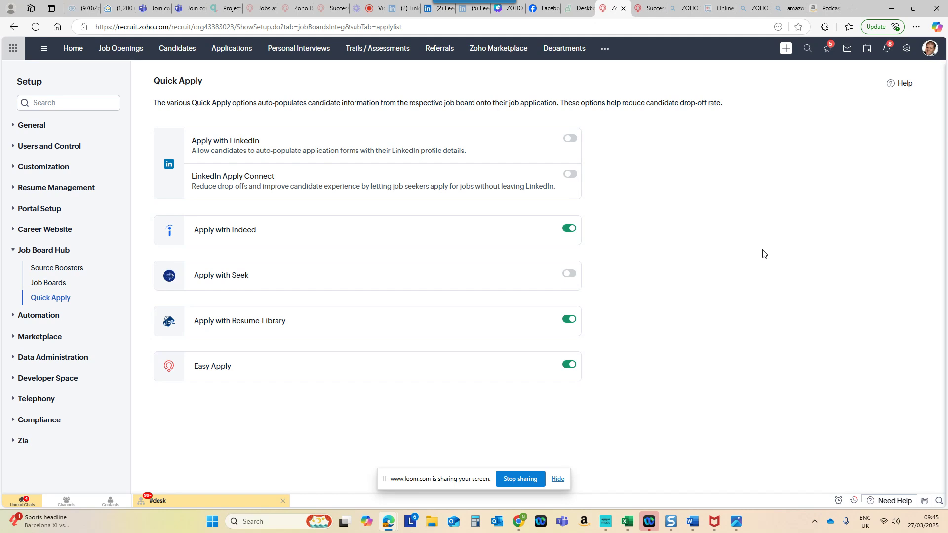
# - Examine the new-version career site setup, including the default candidate application form's fields and its form rules
pyautogui.click(42, 230)
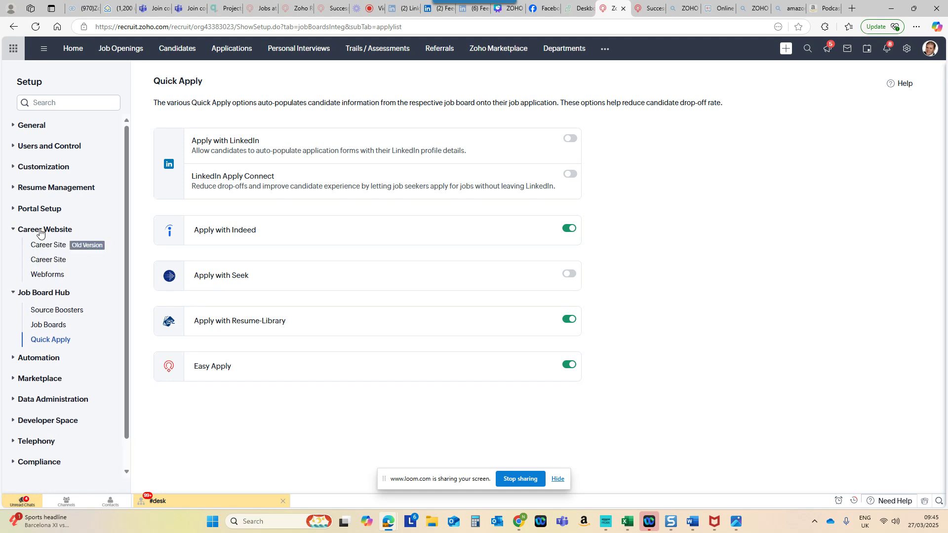
pyautogui.click(48, 261)
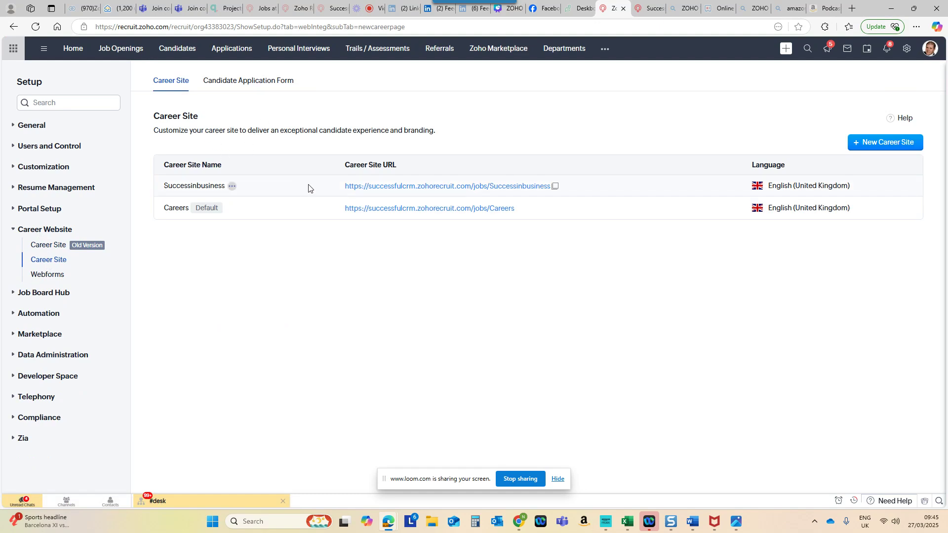
pyautogui.click(249, 87)
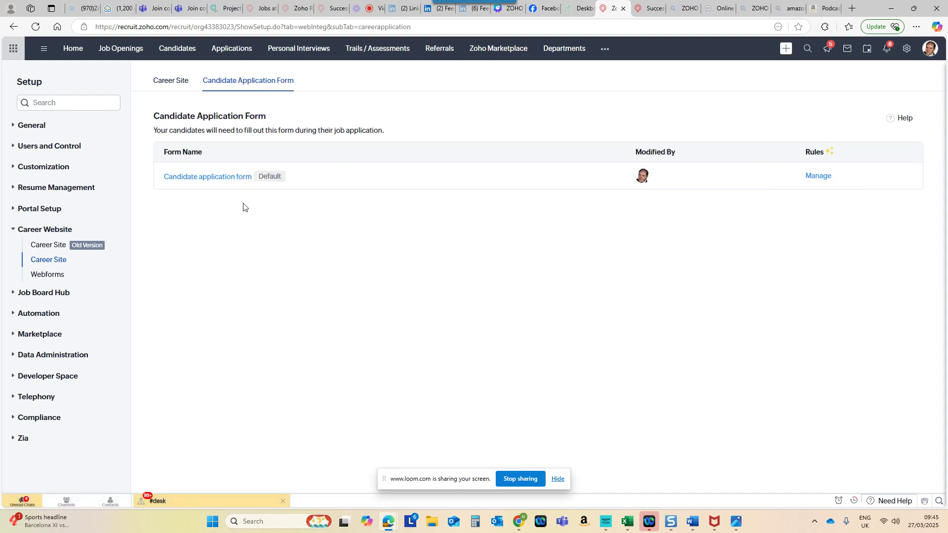
pyautogui.click(210, 181)
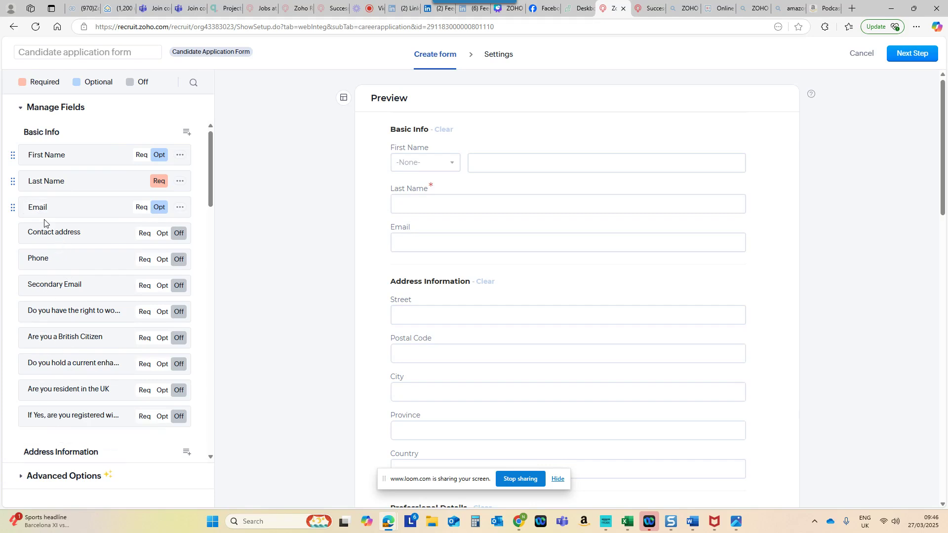
pyautogui.click(13, 27)
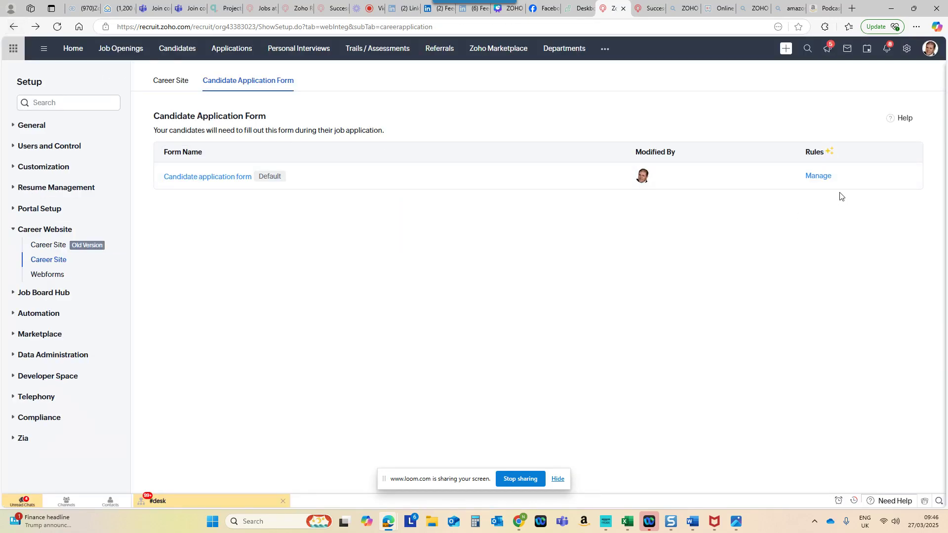
pyautogui.click(821, 178)
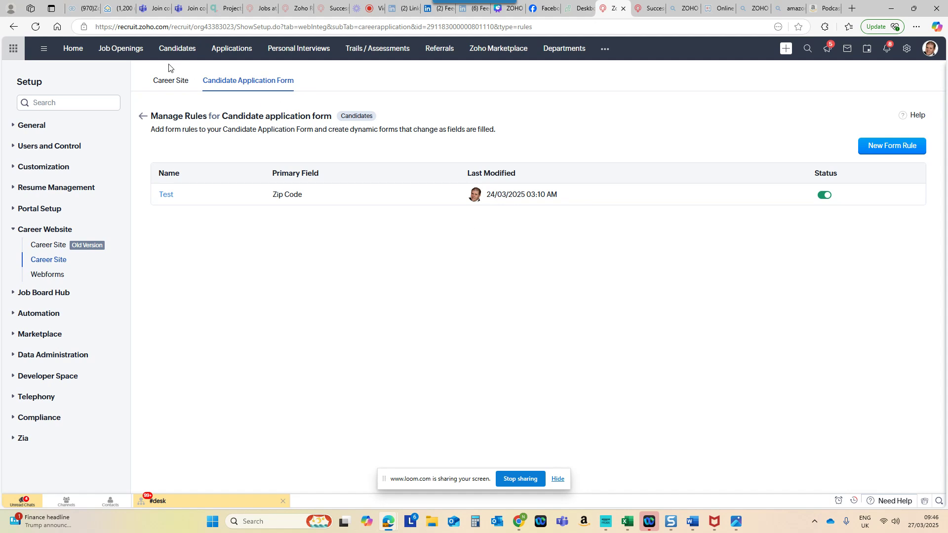
# - Visit the Successinbusiness career site and start an application for its Marketing Executive job
pyautogui.click(171, 83)
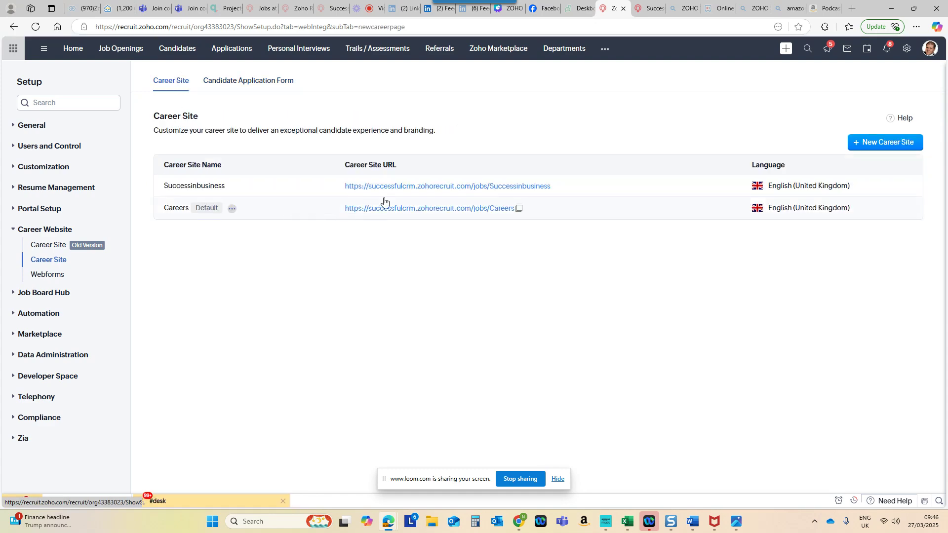
pyautogui.click(392, 190)
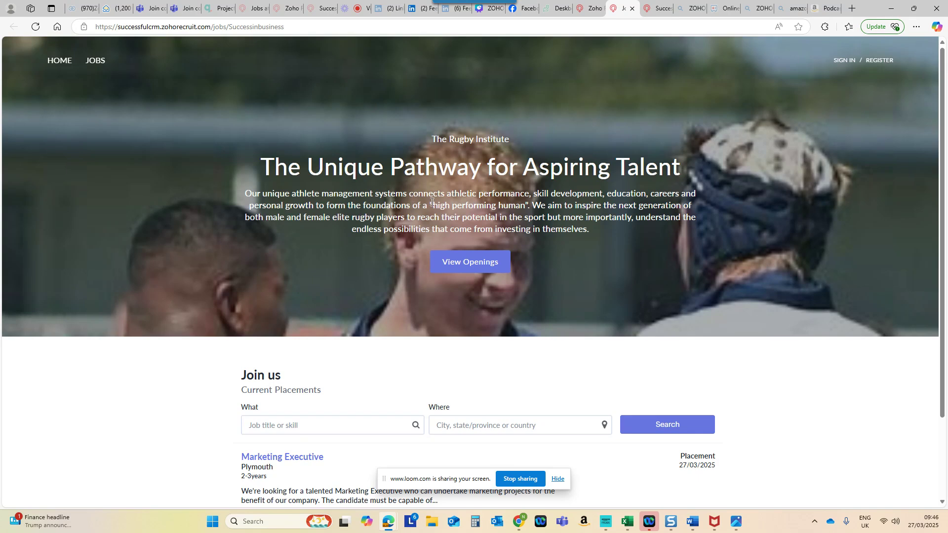
pyautogui.scroll(-2, 675, 290)
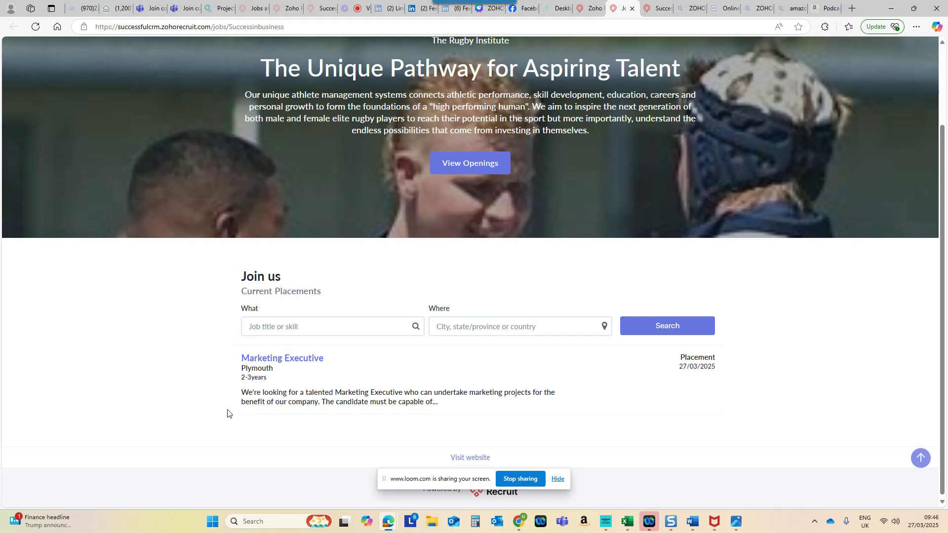
pyautogui.click(293, 363)
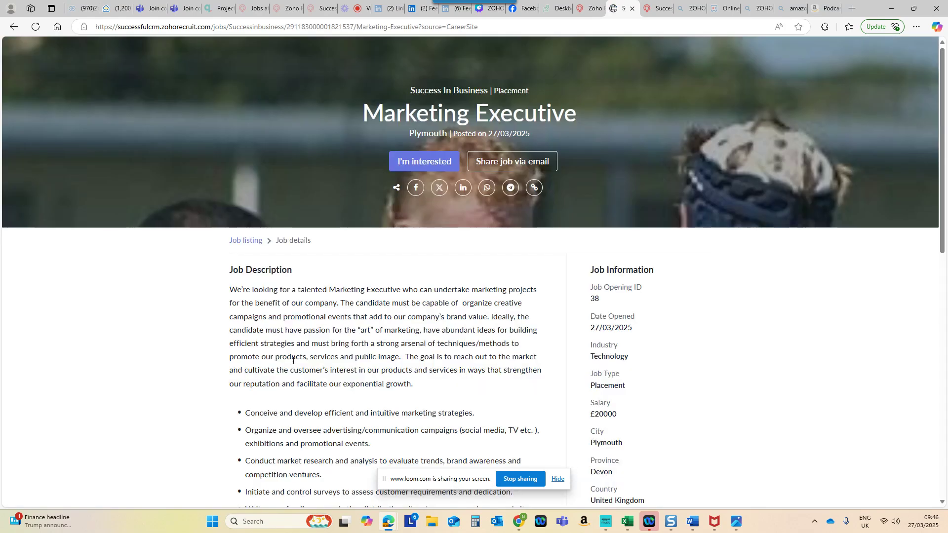
pyautogui.click(415, 165)
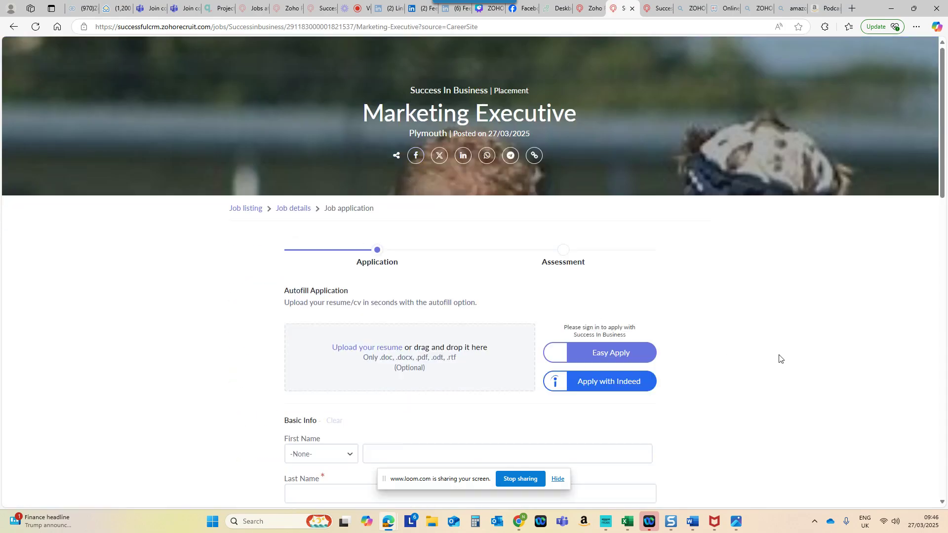
# - Upload today's Word CV from the Downloads folder to autofill the job application
pyautogui.click(352, 348)
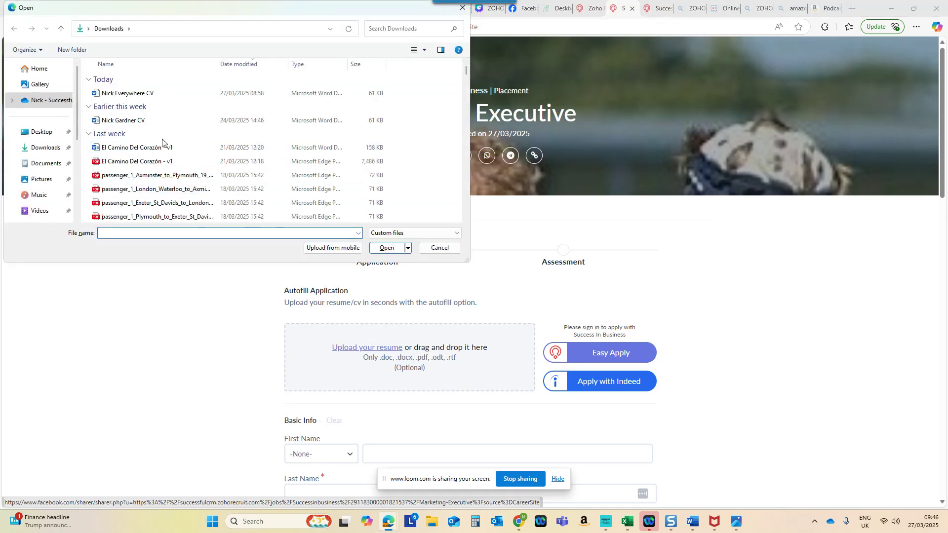
pyautogui.doubleClick(127, 96)
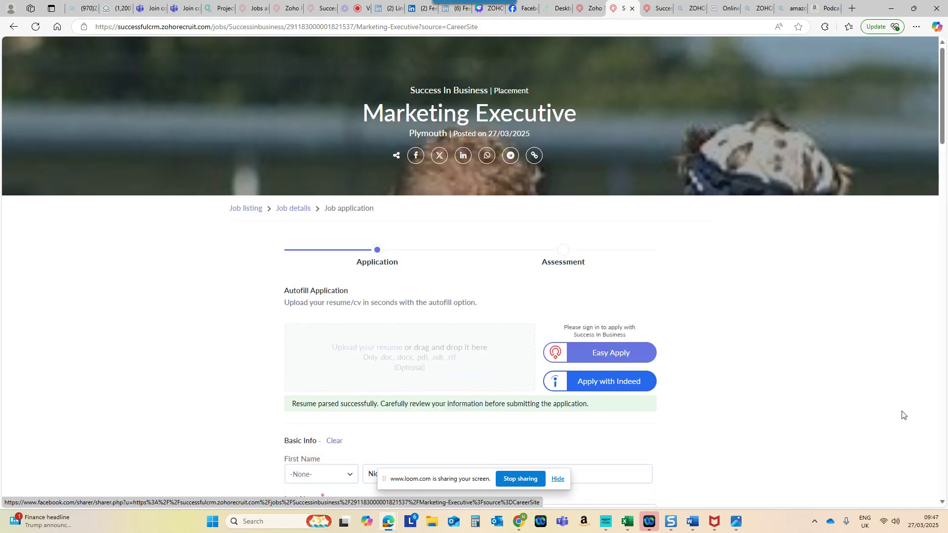
pyautogui.scroll(-8, 898, 411)
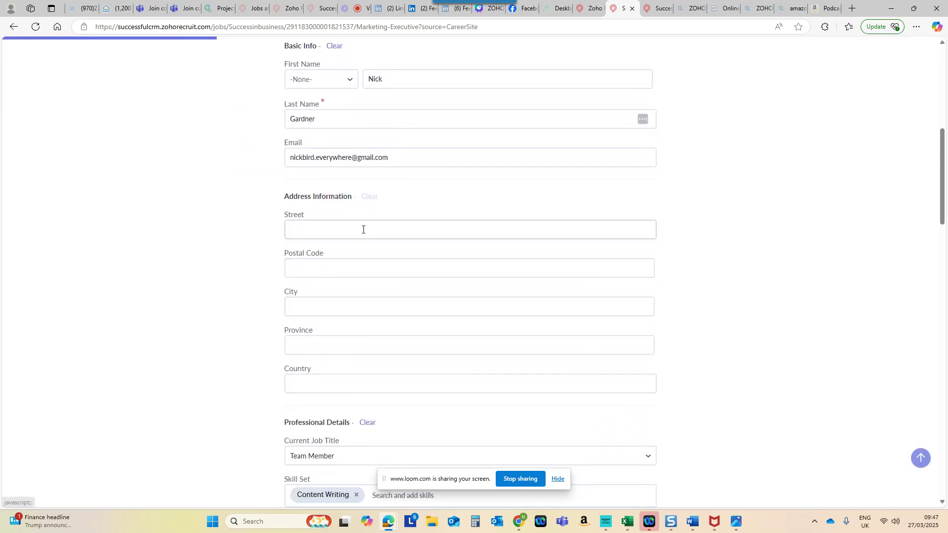
# - Fill in the applicant's address from the first saved entry and apply the first suggested Plymouth, Devon location
pyautogui.click(364, 230)
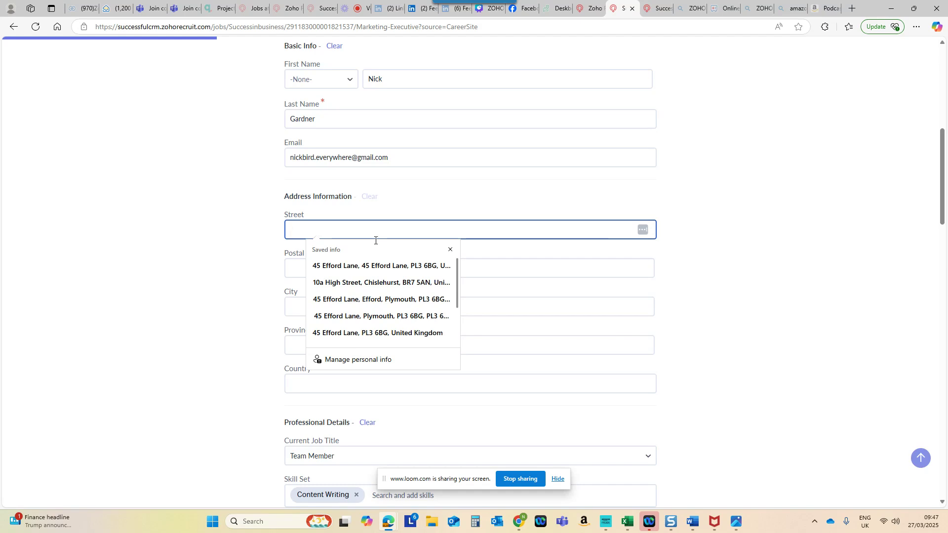
pyautogui.click(378, 267)
pyautogui.scroll(-2, 797, 268)
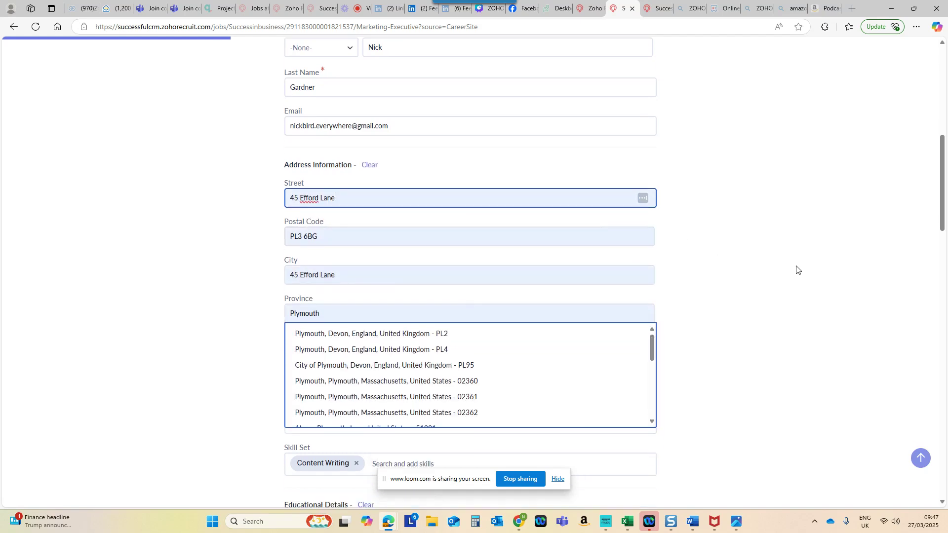
pyautogui.click(457, 268)
pyautogui.scroll(-2, 736, 266)
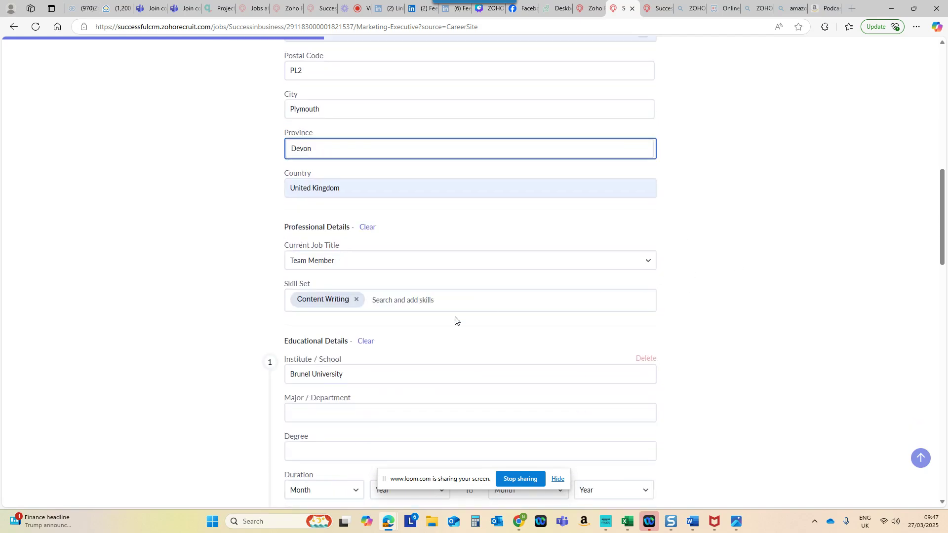
# - Enter the CAPTCHA code at the end of the autofilled job application and proceed to the pre-screening assessment
pyautogui.scroll(-9, 742, 366)
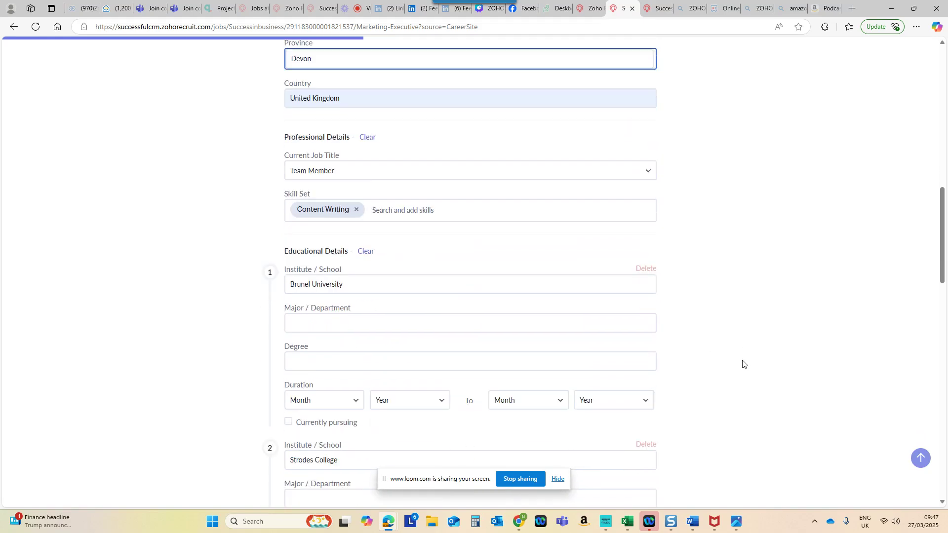
pyautogui.scroll(-8, 740, 364)
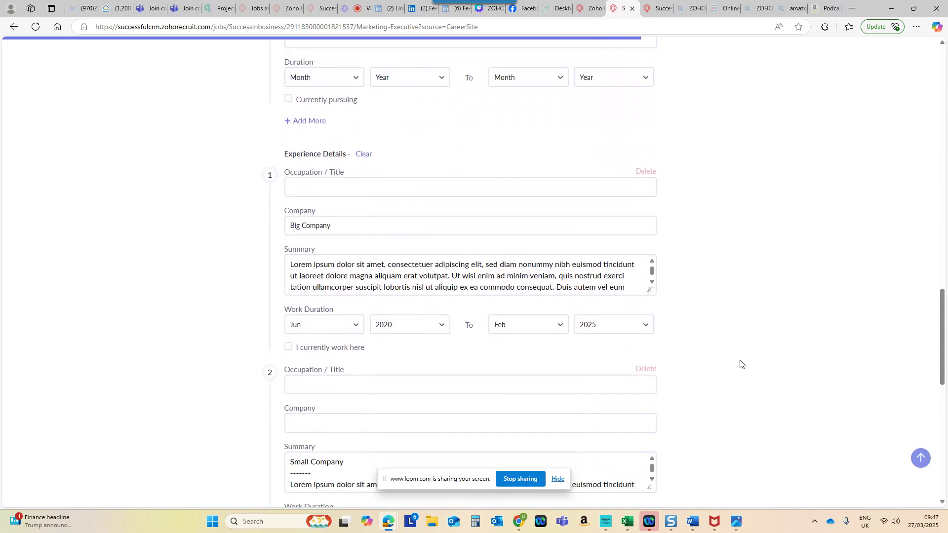
pyautogui.scroll(-4, 740, 364)
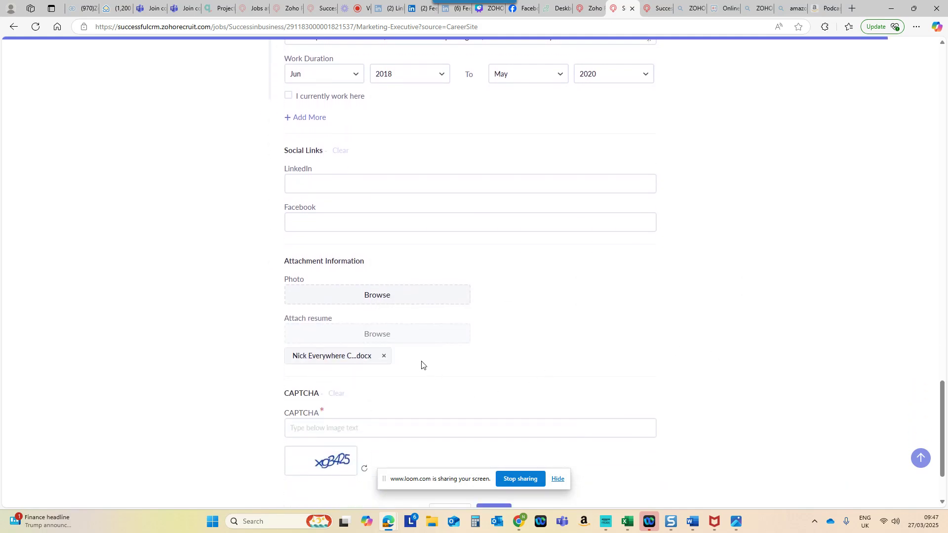
pyautogui.scroll(-2, 412, 419)
pyautogui.click(313, 334)
pyautogui.write('xgB')
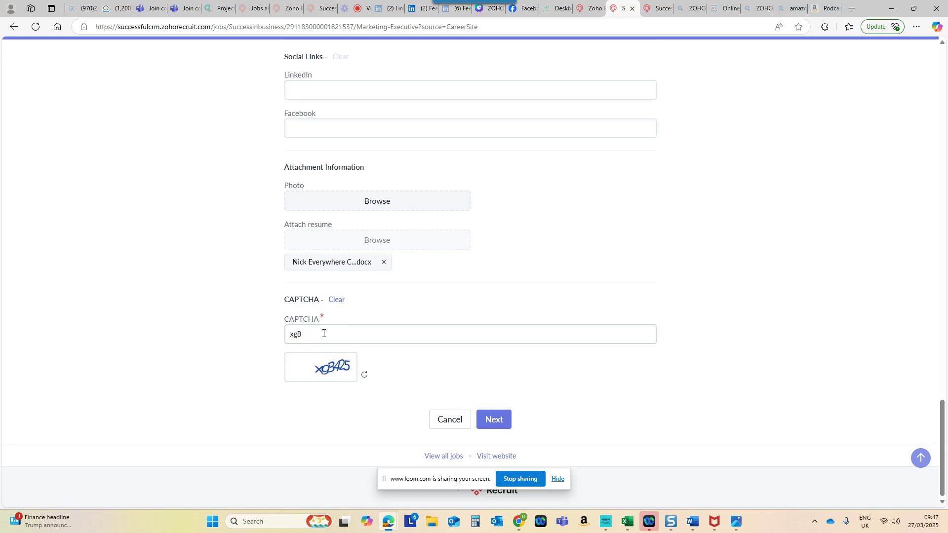
pyautogui.write('425')
pyautogui.click(497, 420)
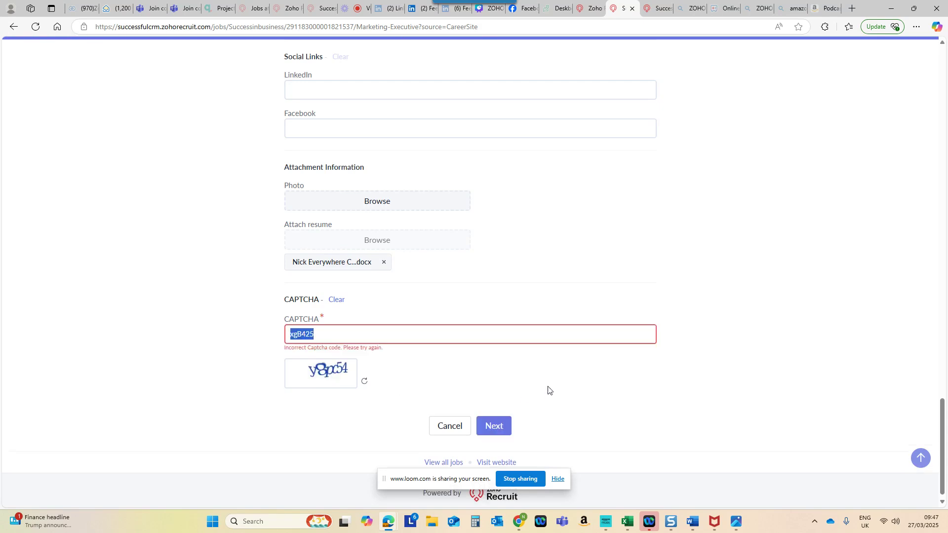
pyautogui.write('y8pc54')
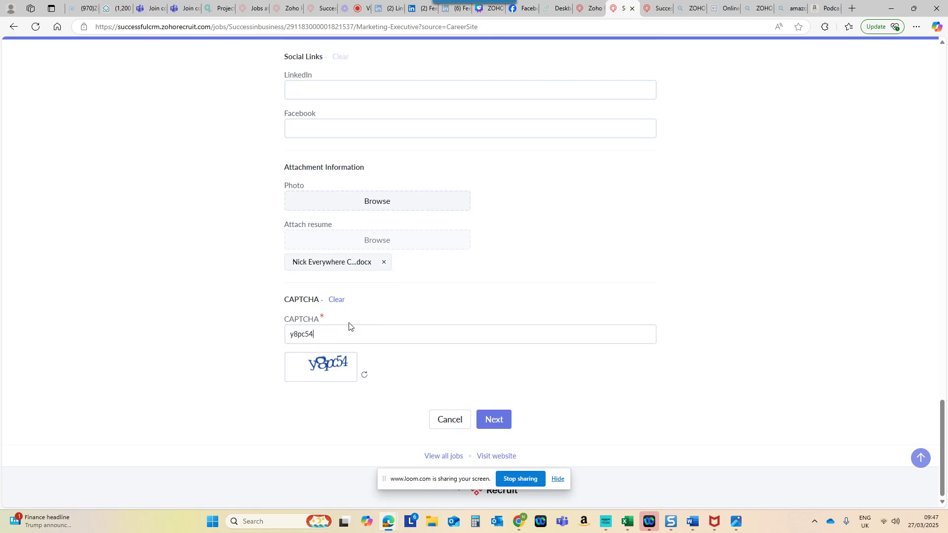
pyautogui.click(491, 424)
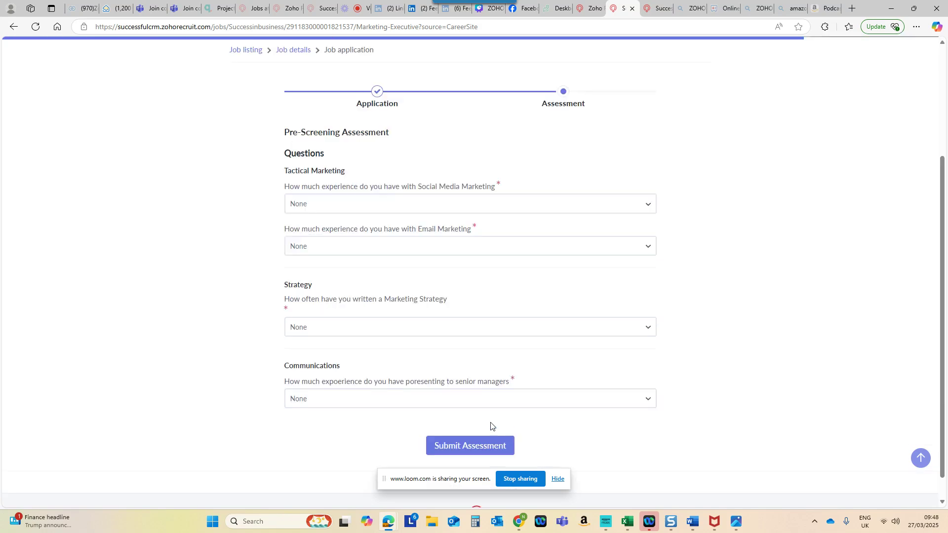
# - Answer Expert Level for both Social Media Marketing and Email Marketing experience in the pre-screening assessment
pyautogui.click(528, 211)
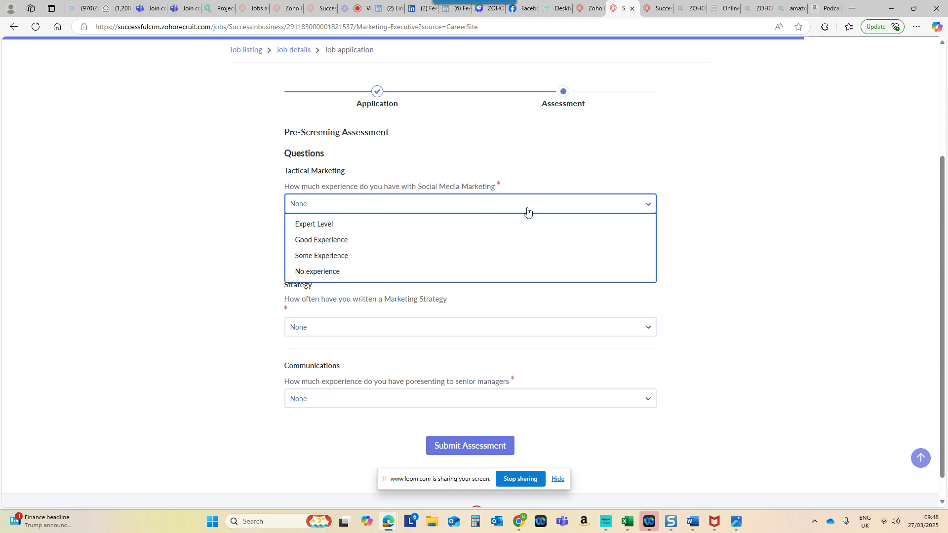
pyautogui.click(340, 225)
pyautogui.click(362, 251)
pyautogui.click(323, 265)
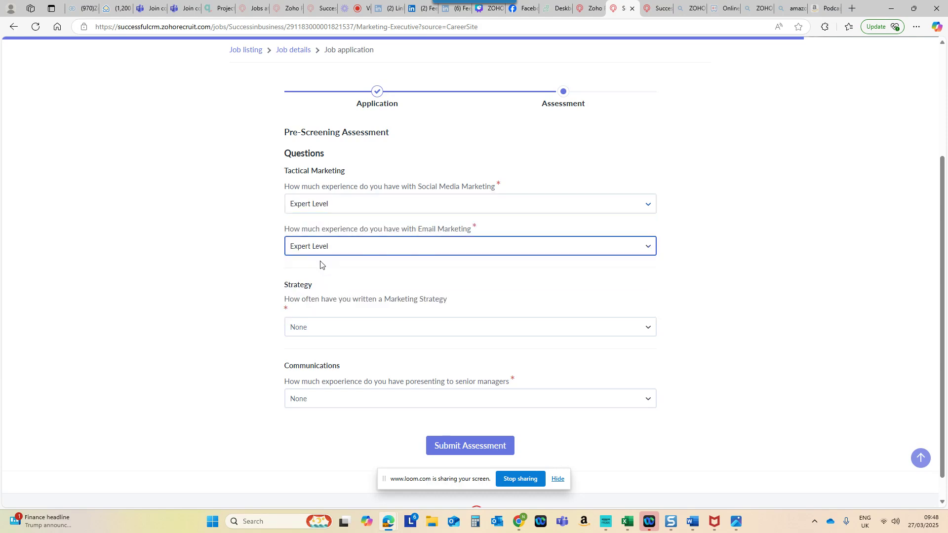
# - Answer More than Five Times for writing a marketing strategy and A lot for presenting to senior managers, and submit the assessment
pyautogui.click(362, 328)
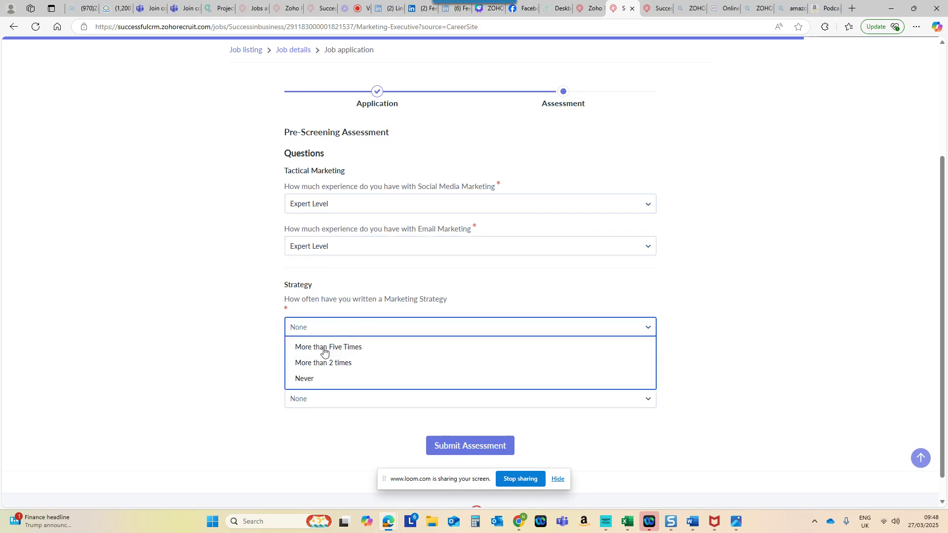
pyautogui.click(353, 346)
pyautogui.click(354, 407)
pyautogui.click(308, 418)
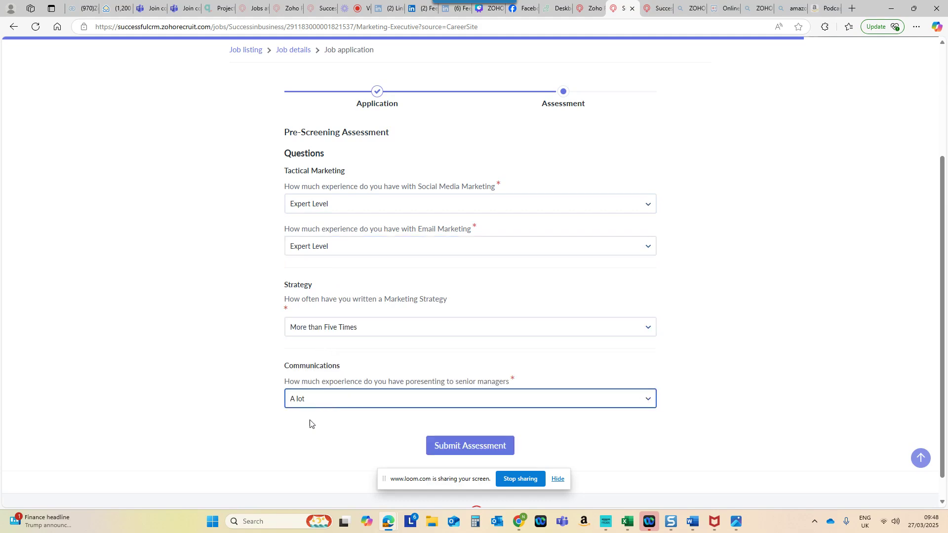
pyautogui.click(487, 446)
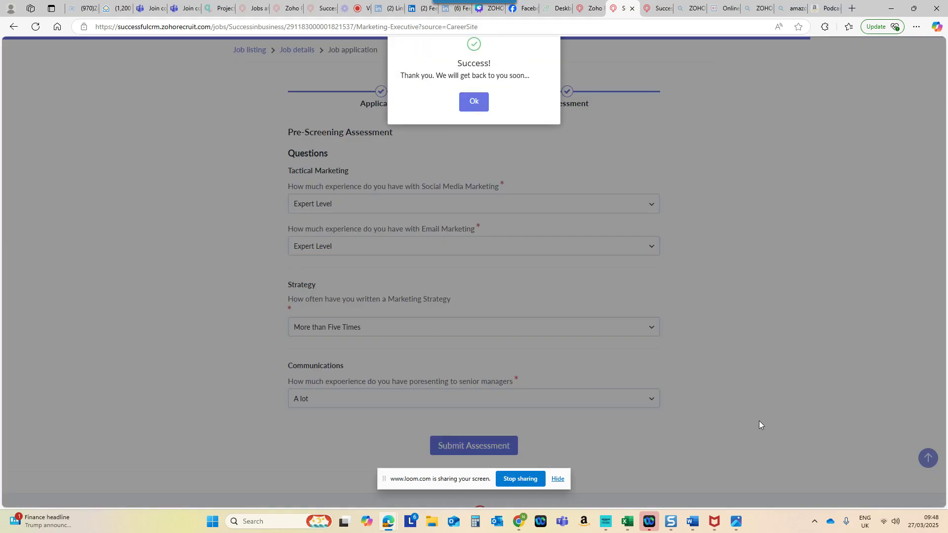
pyautogui.click(474, 111)
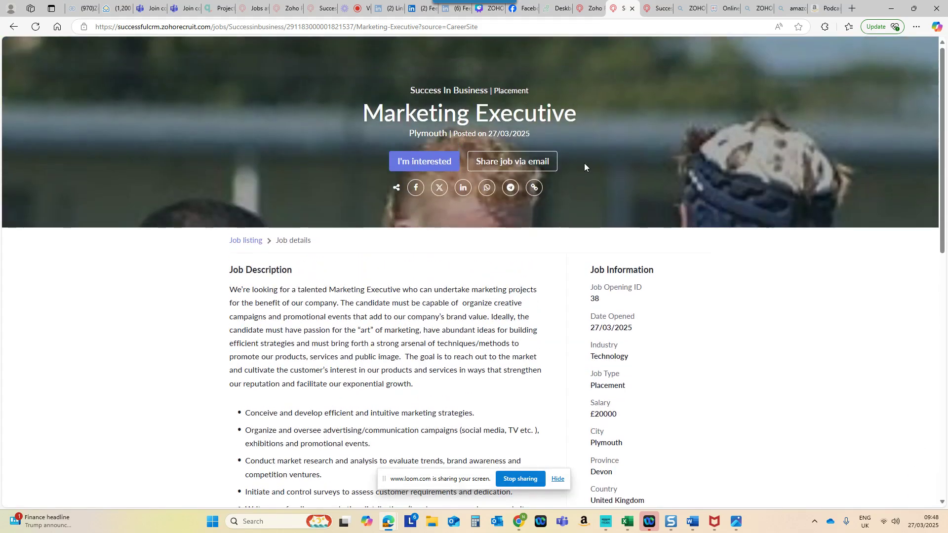
# - Close the career site's job page and view the applications for the in-progress Marketing Executive job opening in Zoho Recruit
pyautogui.click(595, 9)
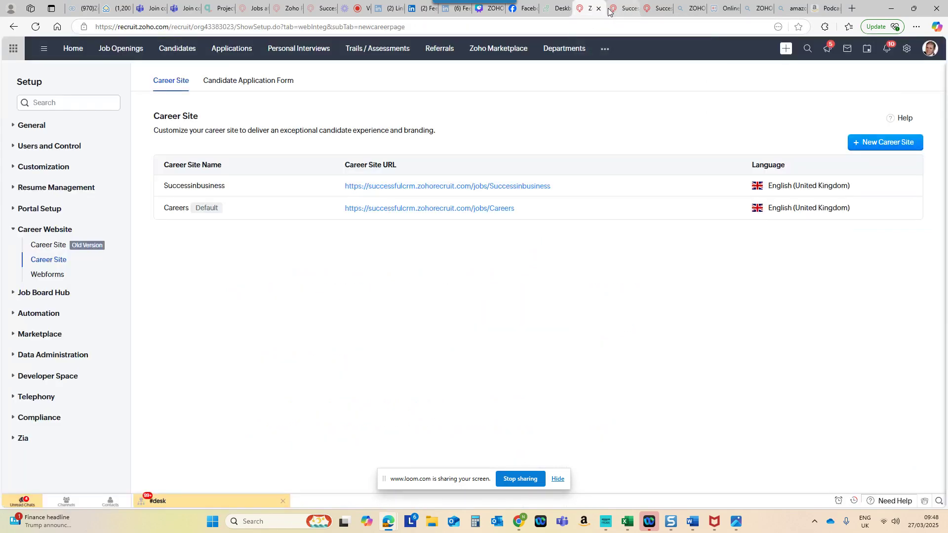
pyautogui.click(629, 9)
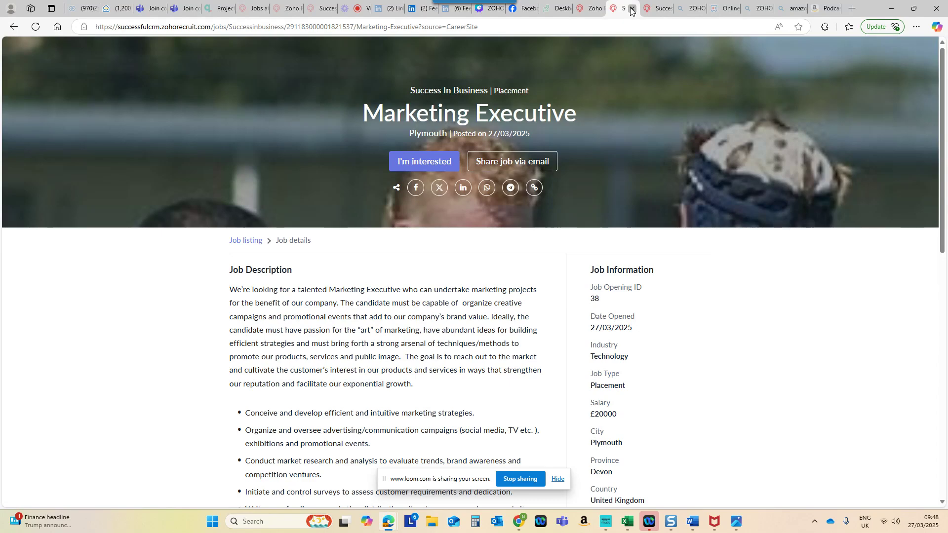
pyautogui.click(631, 9)
pyautogui.click(107, 51)
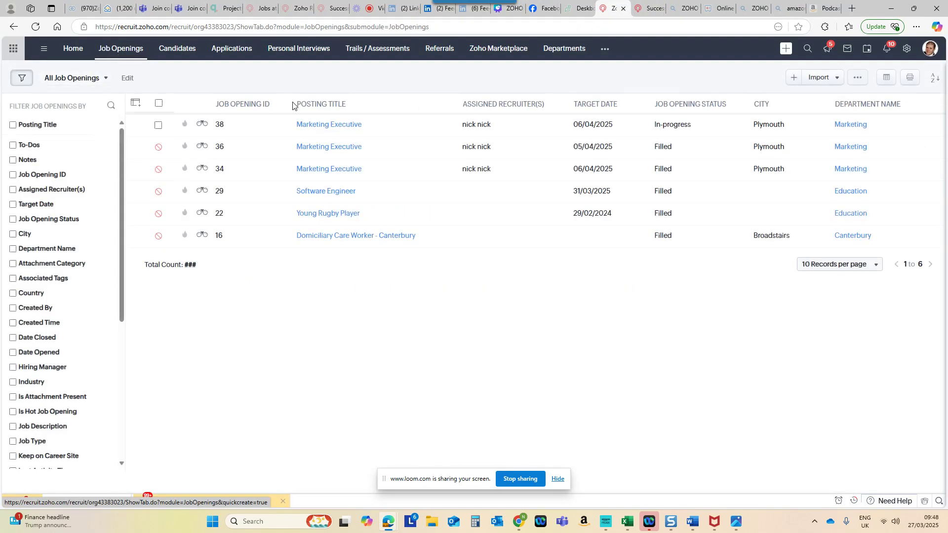
pyautogui.click(328, 126)
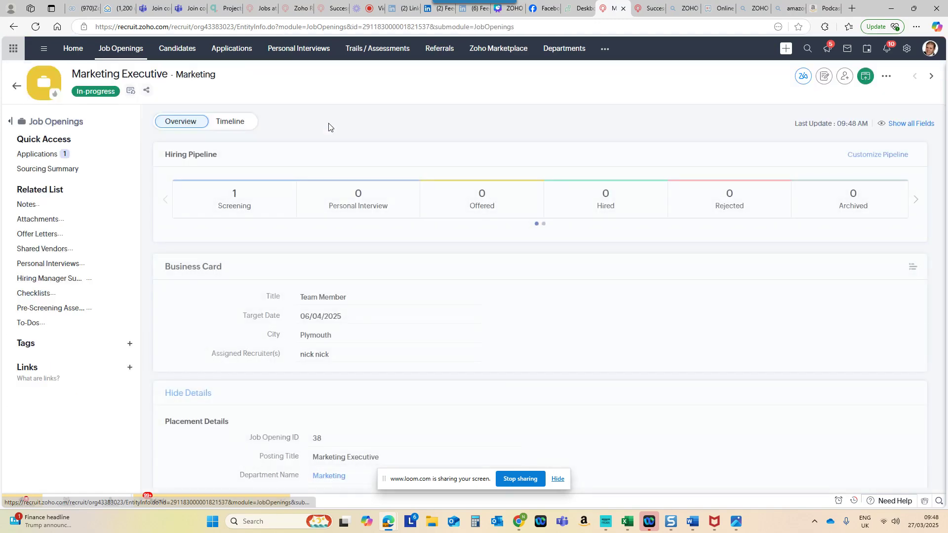
pyautogui.moveTo(29, 155)
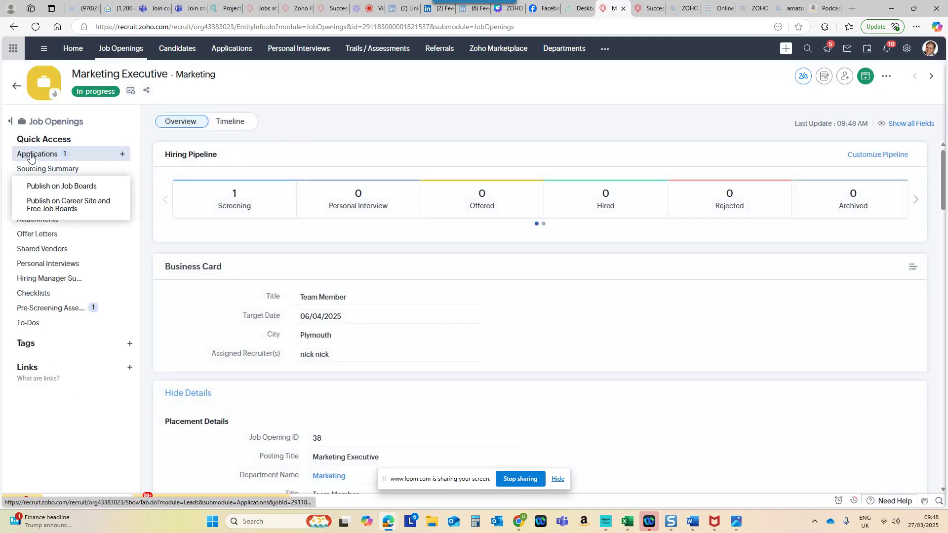
pyautogui.click(30, 156)
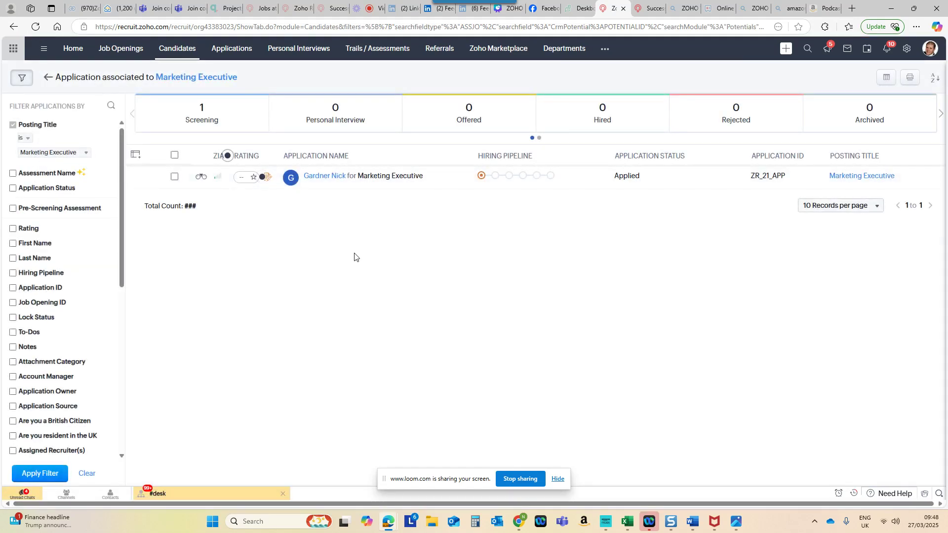
# - View the CareerSite applicant's candidate record and open the associated Marketing Executive application
pyautogui.click(163, 50)
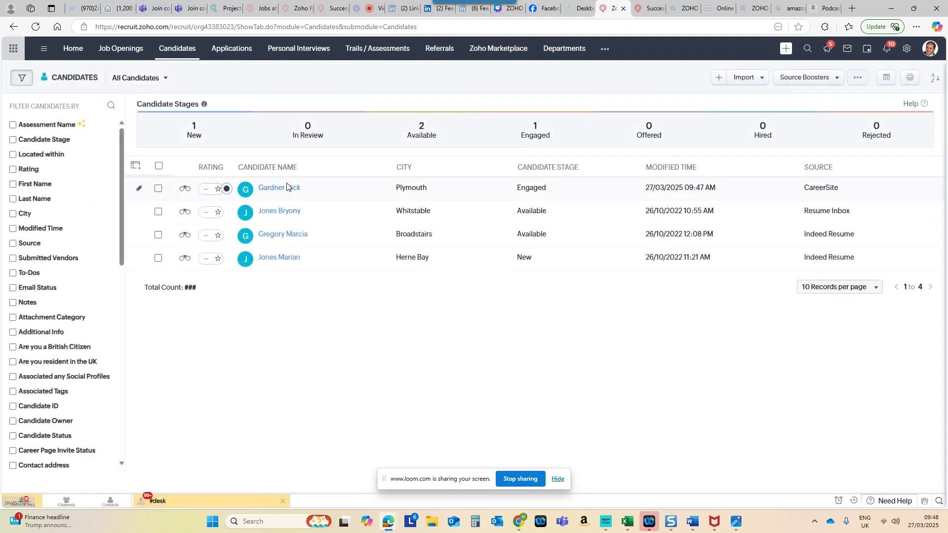
pyautogui.click(281, 190)
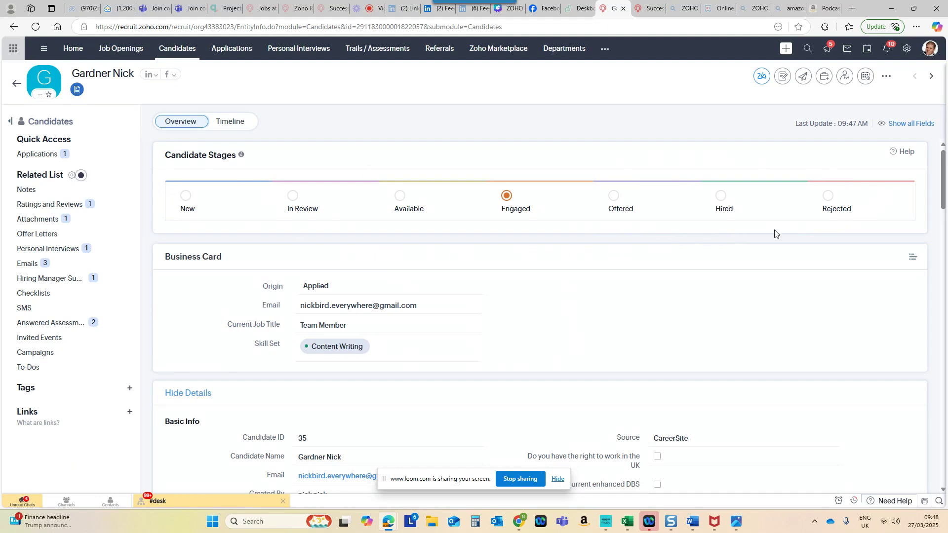
pyautogui.click(30, 156)
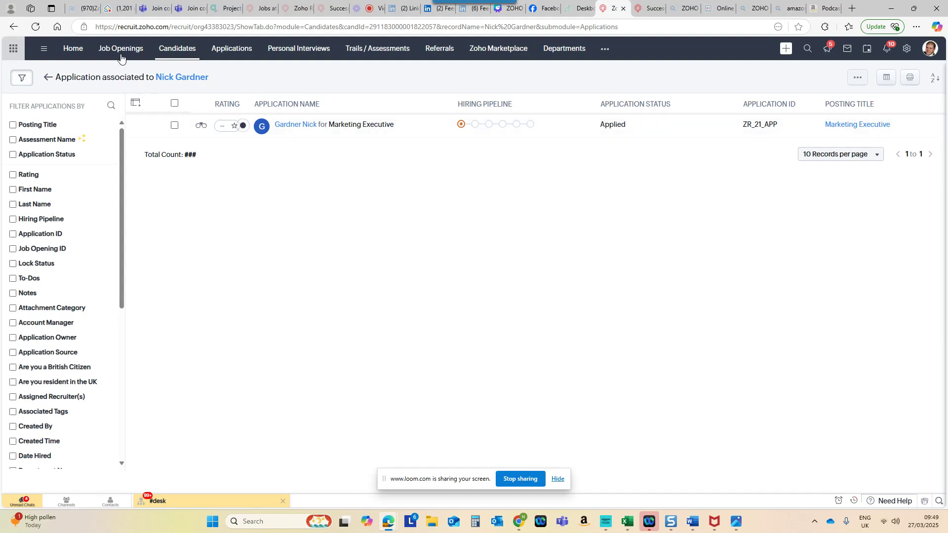
pyautogui.click(294, 125)
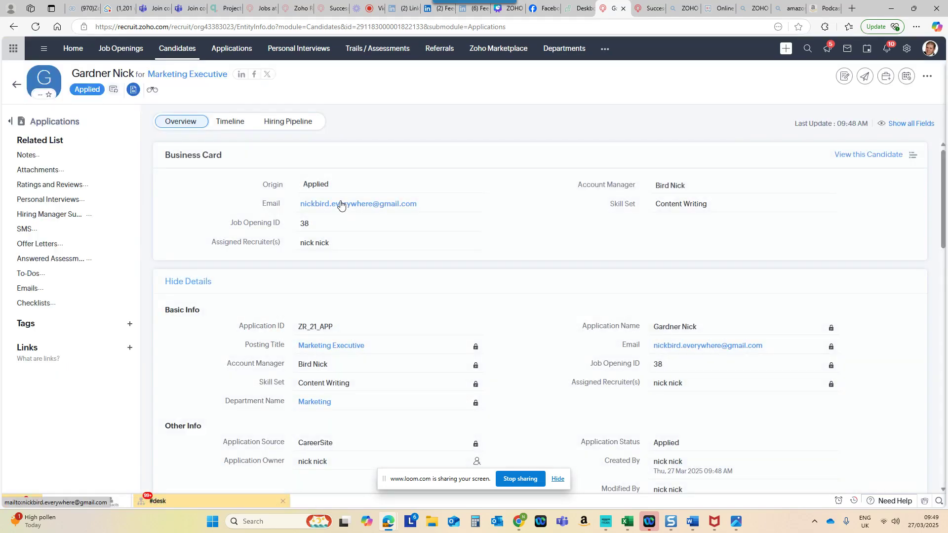
# - Submit the application to the hiring manager by email using the Submit to Hiring Manager template
pyautogui.click(41, 216)
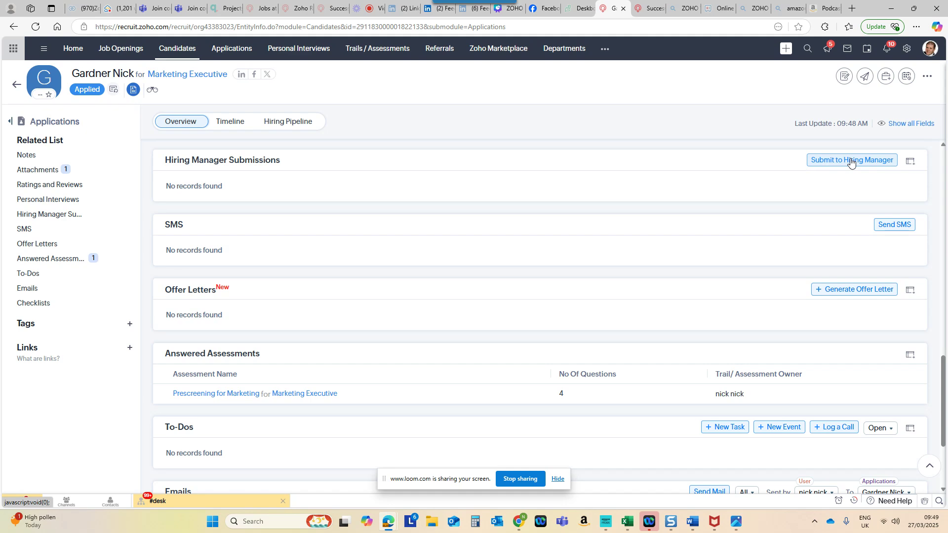
pyautogui.click(850, 161)
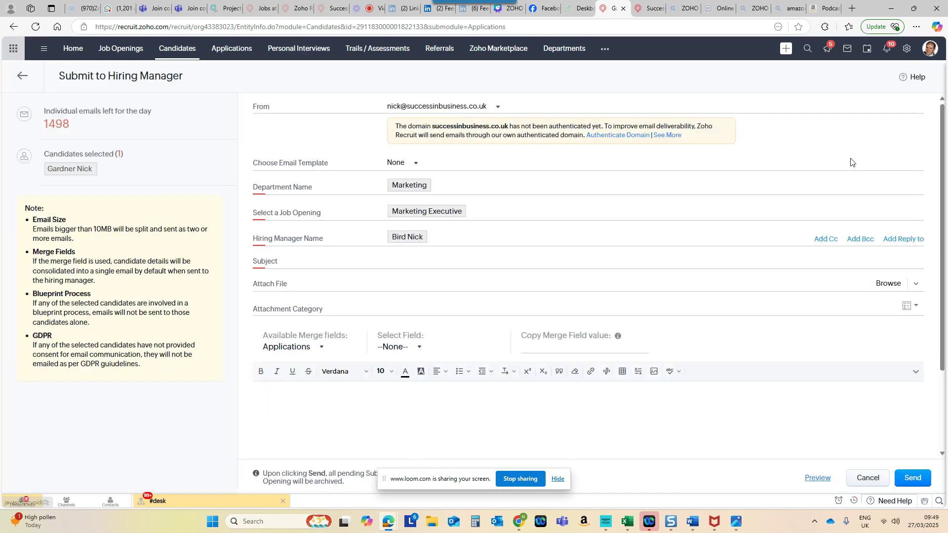
pyautogui.click(398, 164)
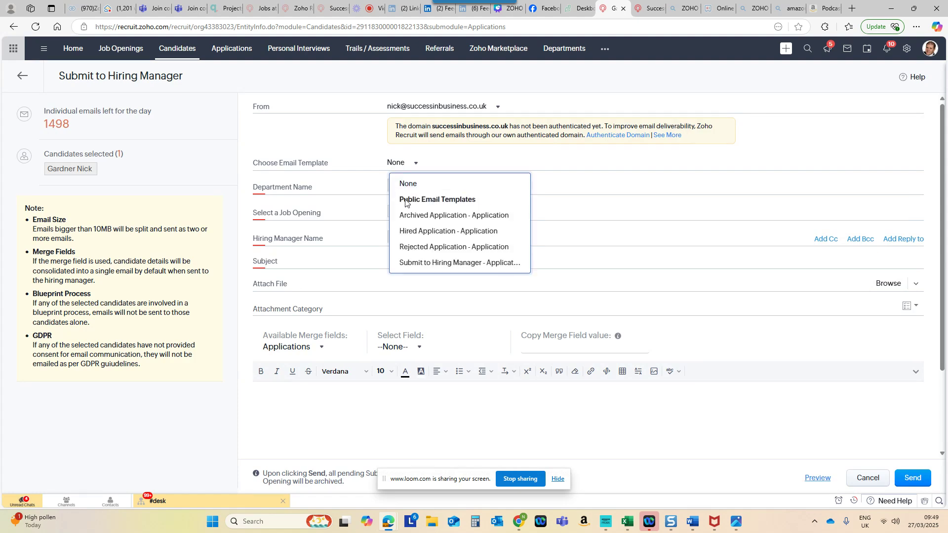
pyautogui.click(409, 262)
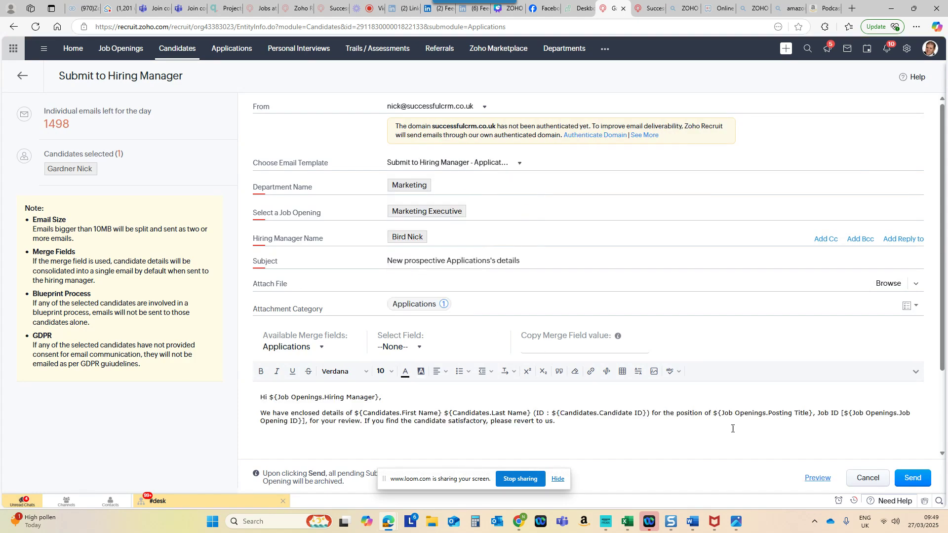
pyautogui.click(908, 477)
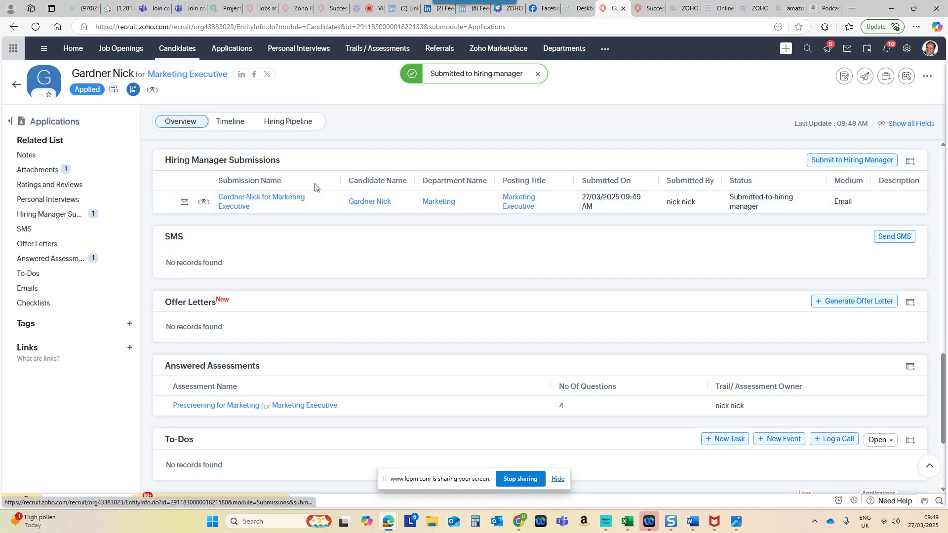
# - Check the in-progress Marketing Executive opening's Screening and Personal Interview statuses in the hiring pipeline, and view the home page's pipeline overview
pyautogui.click(111, 49)
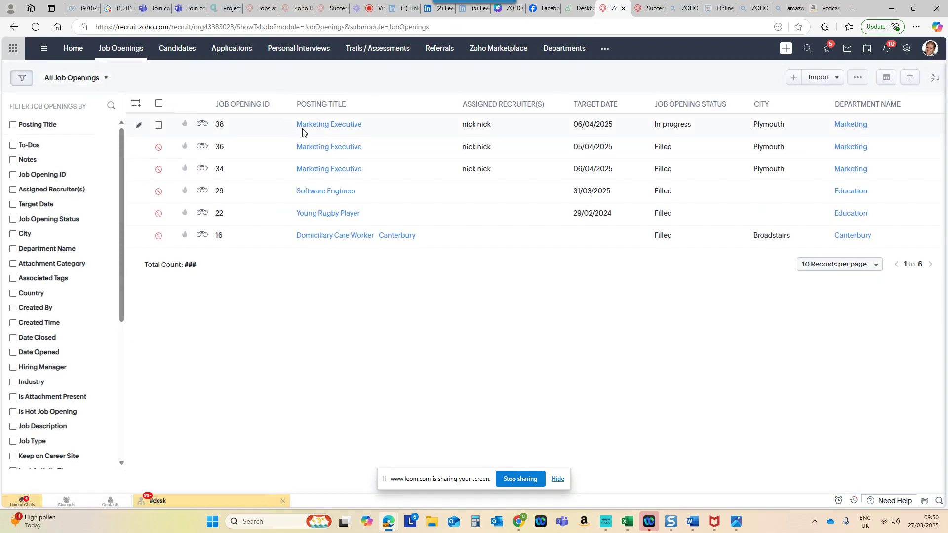
pyautogui.moveTo(309, 125)
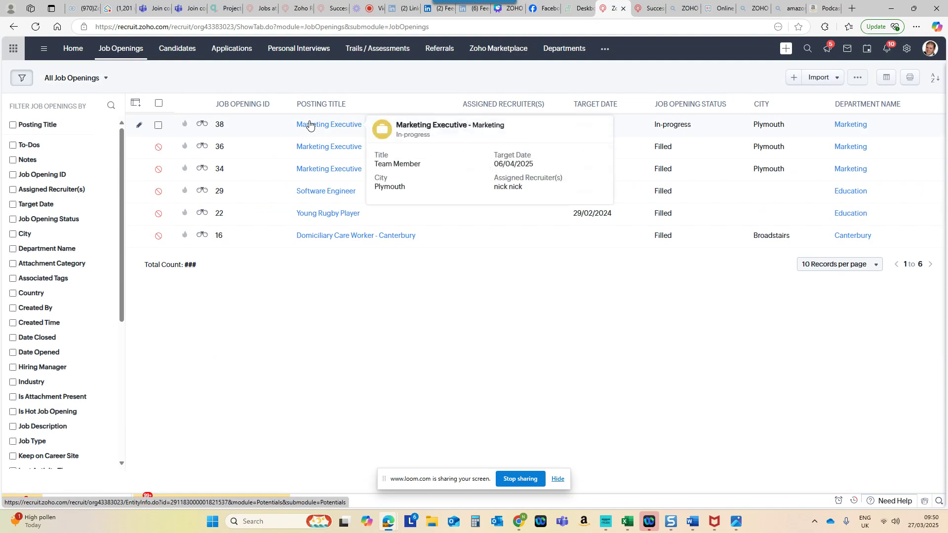
pyautogui.click(316, 127)
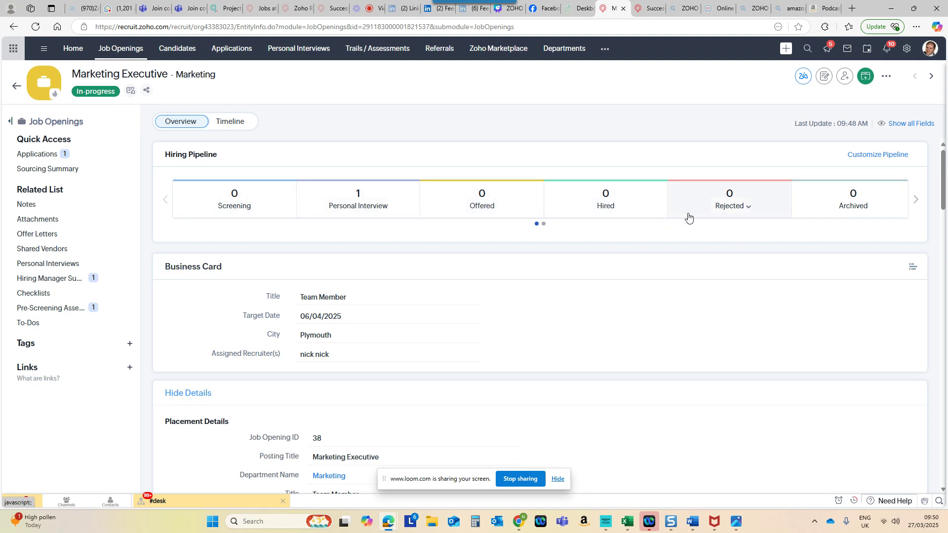
pyautogui.click(234, 211)
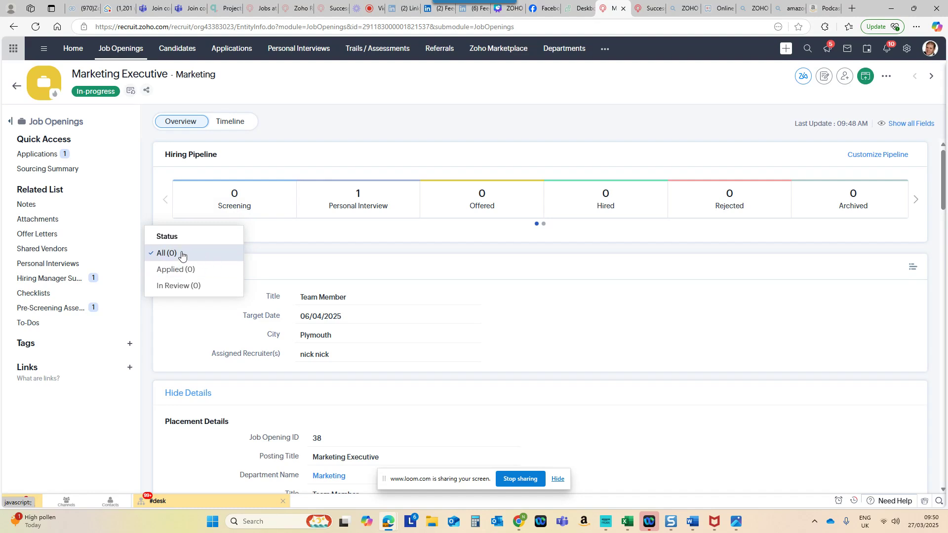
pyautogui.click(339, 209)
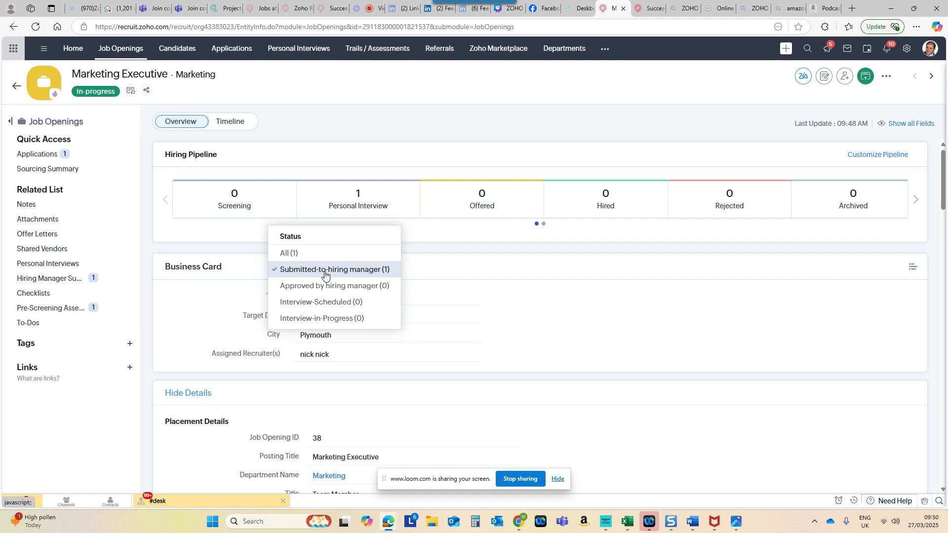
pyautogui.click(453, 251)
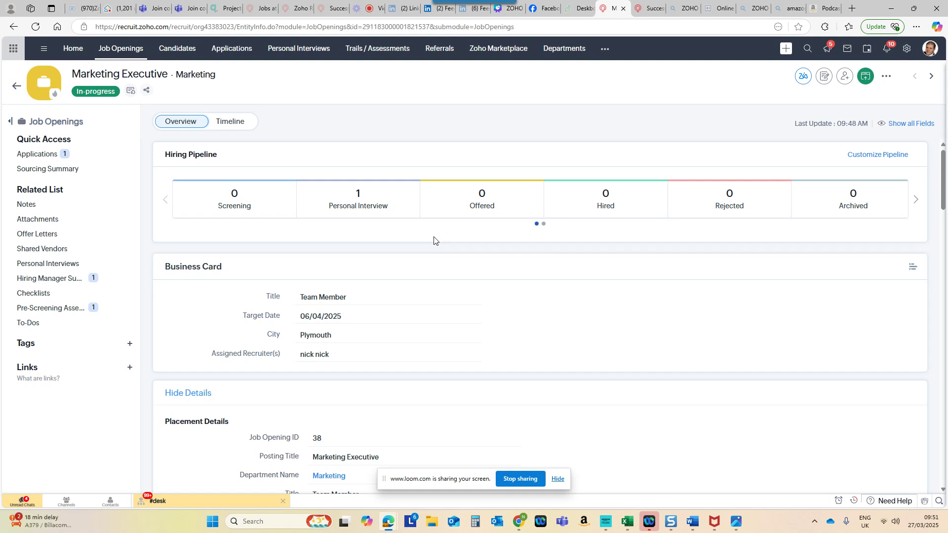
pyautogui.click(72, 51)
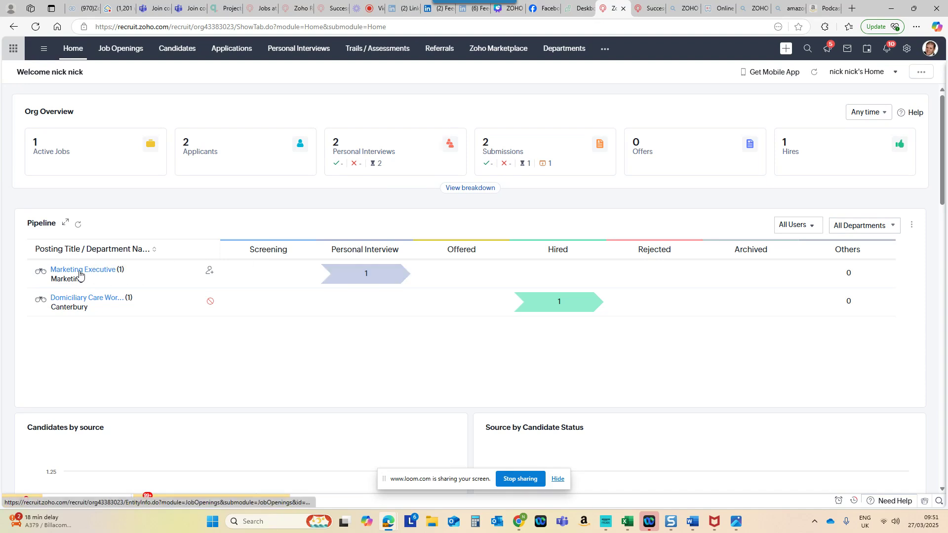
# - Open the candidate's application from the in-progress Marketing Executive job opening's applications
pyautogui.click(104, 53)
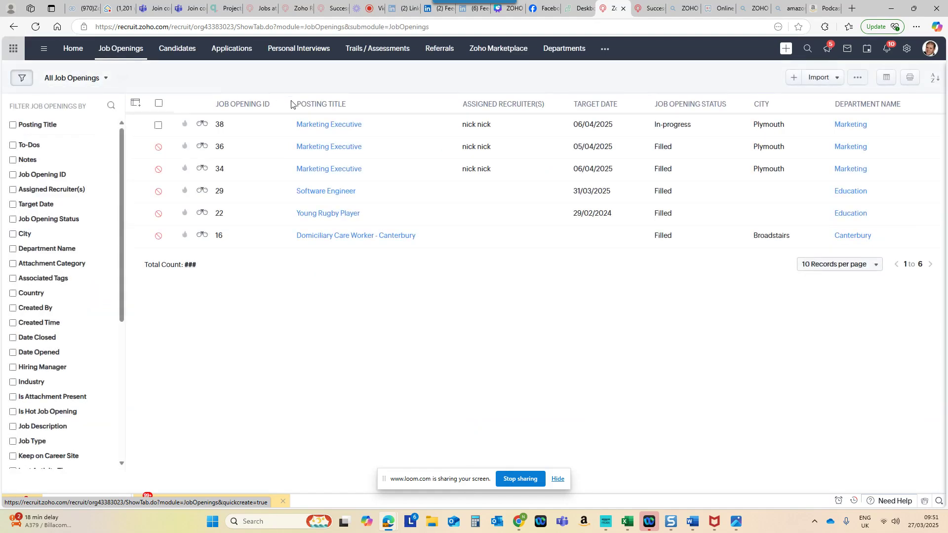
pyautogui.click(310, 126)
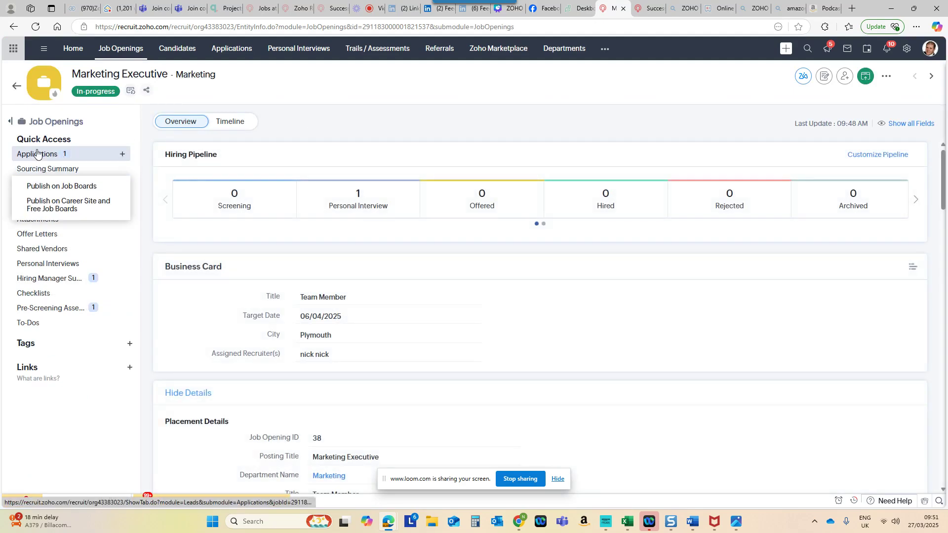
pyautogui.click(37, 154)
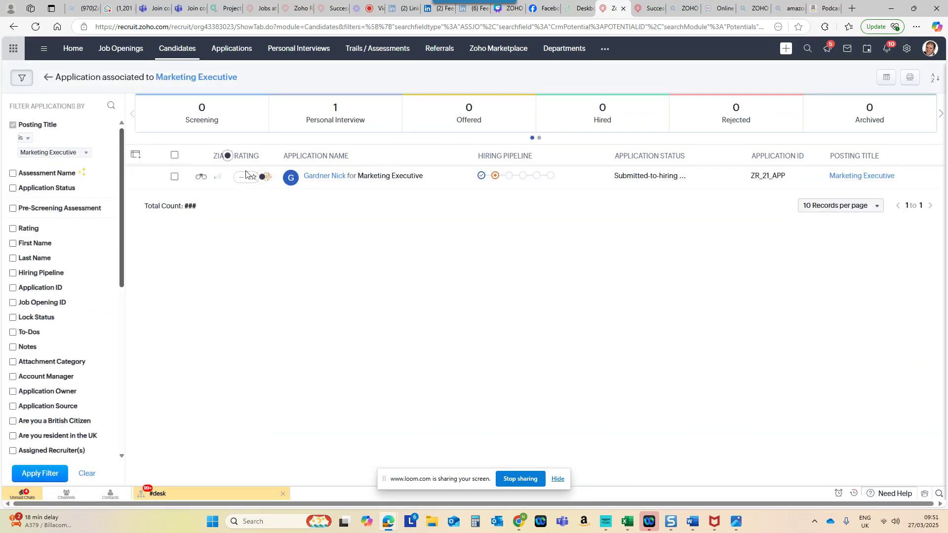
pyautogui.click(315, 175)
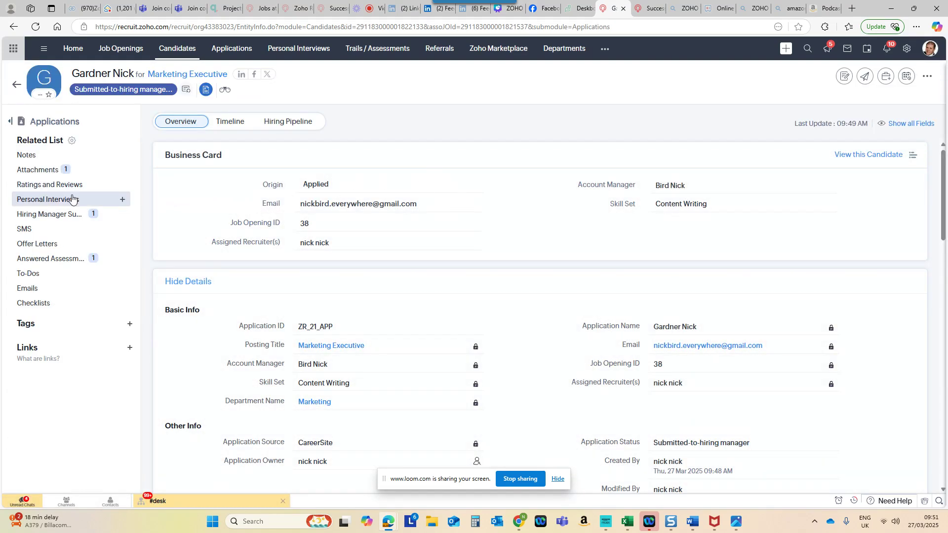
# - Start creating a Formal Personal Interview from the application's Personal Interviews section
pyautogui.click(55, 200)
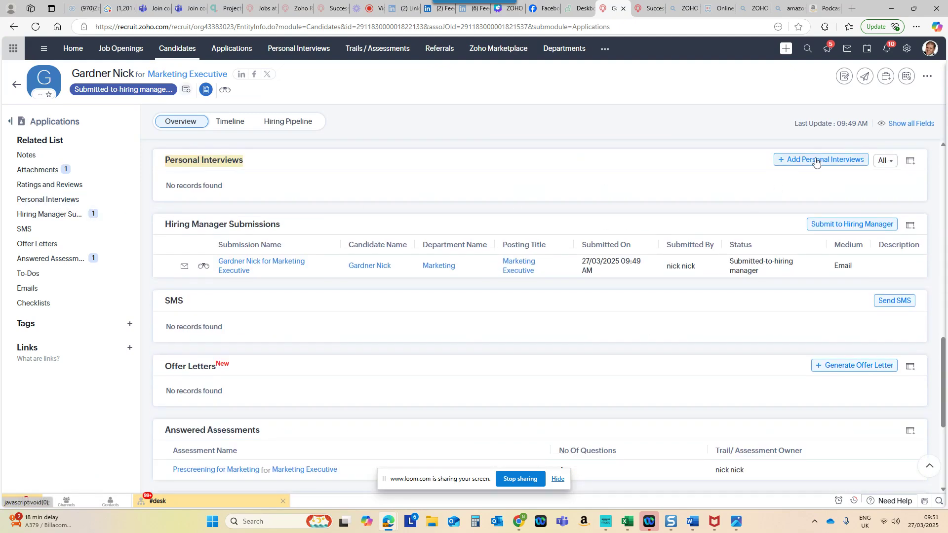
pyautogui.click(815, 160)
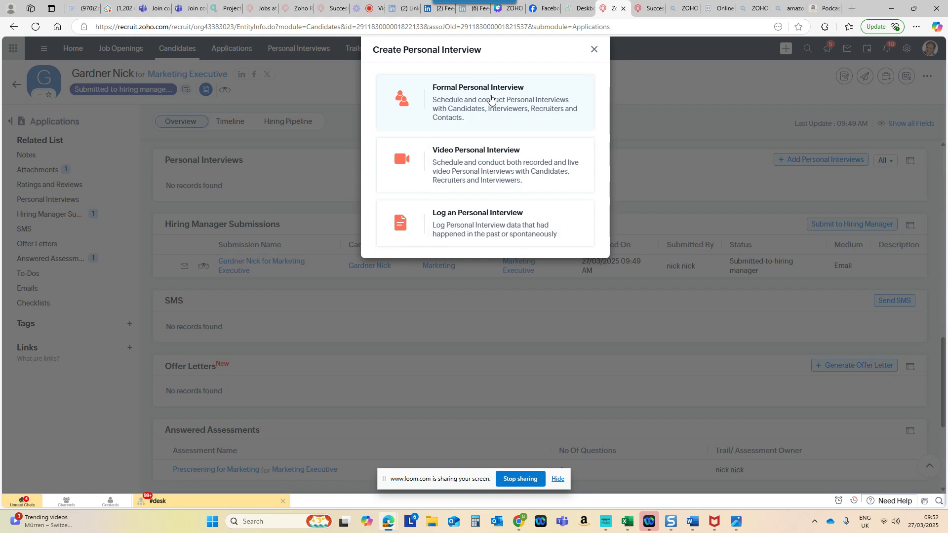
pyautogui.click(491, 99)
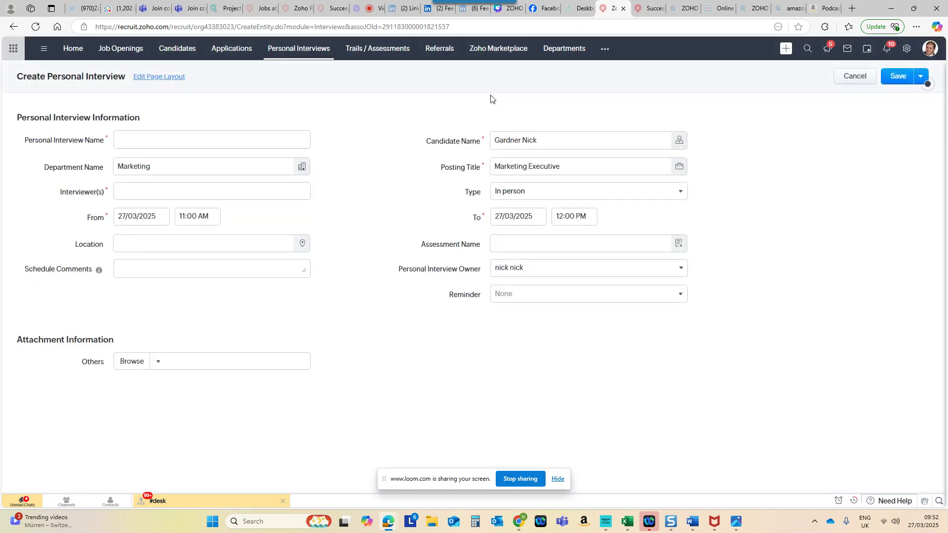
# - Name the interview with the candidate's name followed by "for Marketing Assistant" and choose the hiring manager as interviewer
pyautogui.click(168, 143)
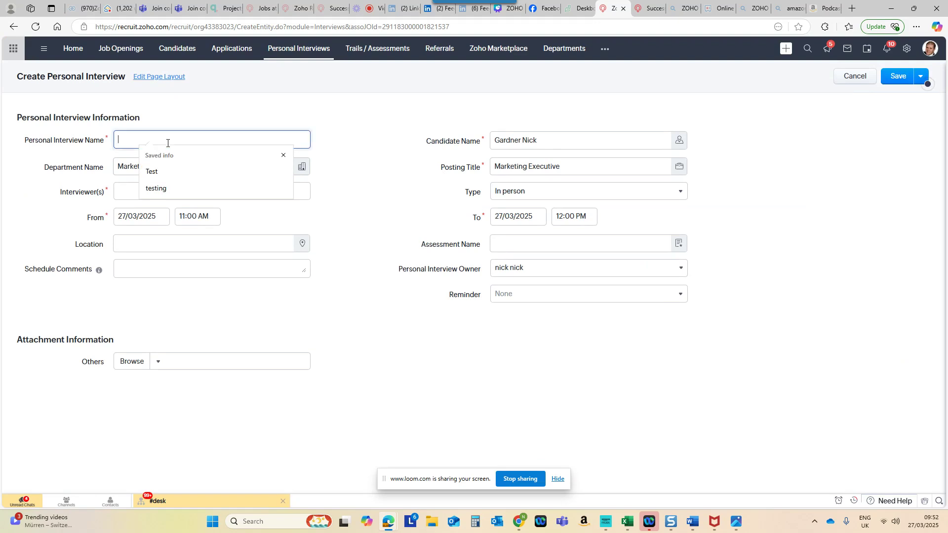
pyautogui.write('Ni')
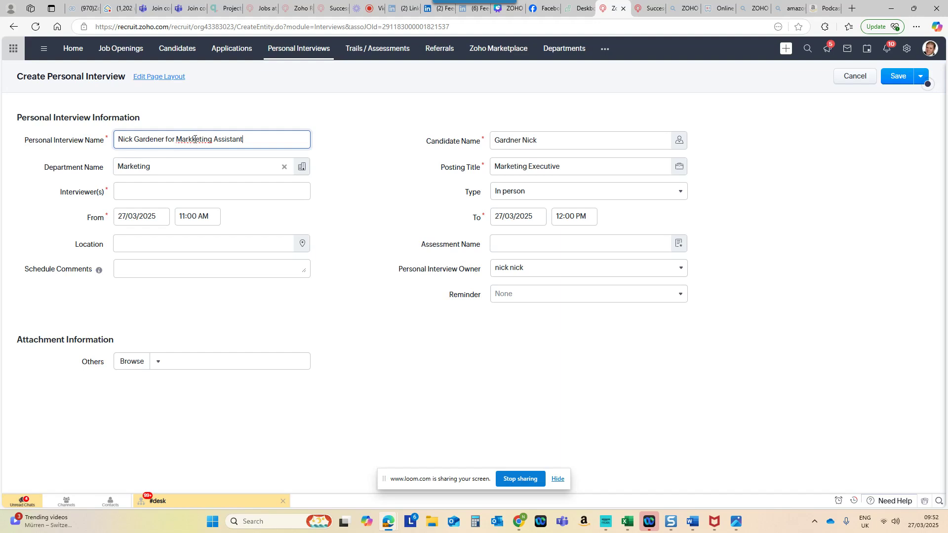
pyautogui.click(195, 140)
pyautogui.press('BackSpace')
pyautogui.click(171, 191)
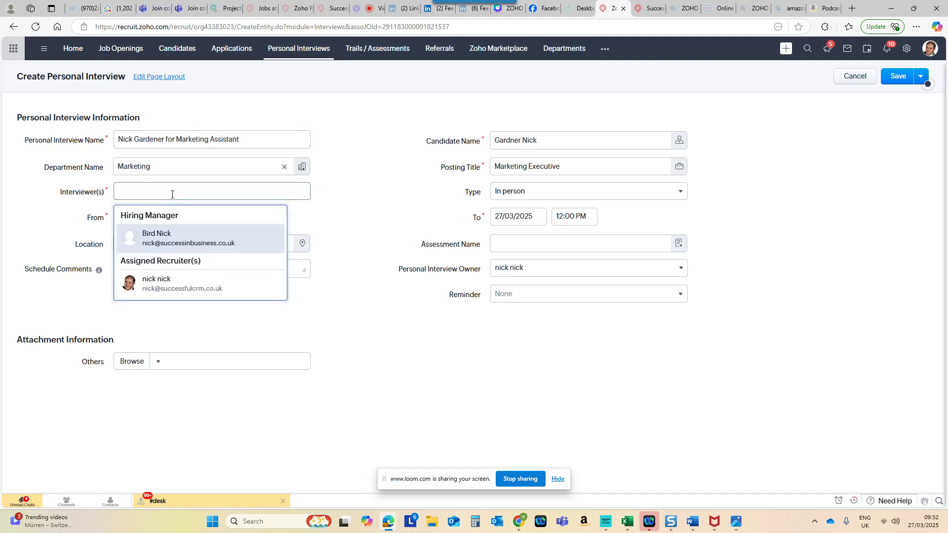
pyautogui.click(175, 241)
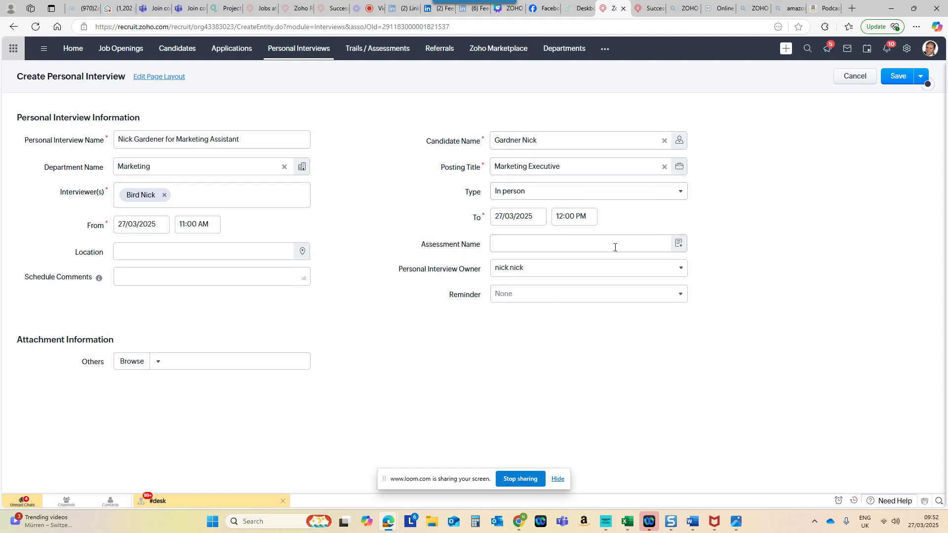
# - Attach the Marketing Exec assessment to the interview, save it and send invitations to the participants
pyautogui.click(678, 243)
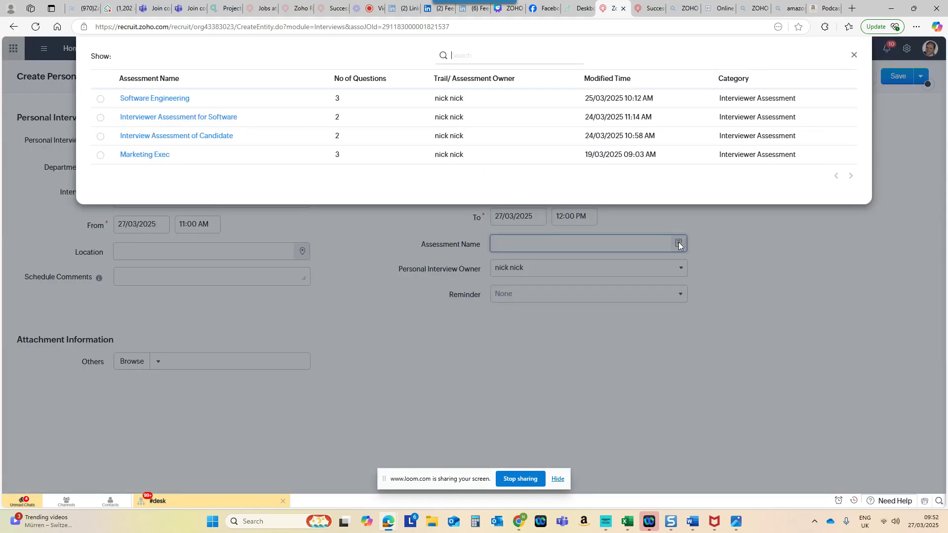
pyautogui.click(100, 155)
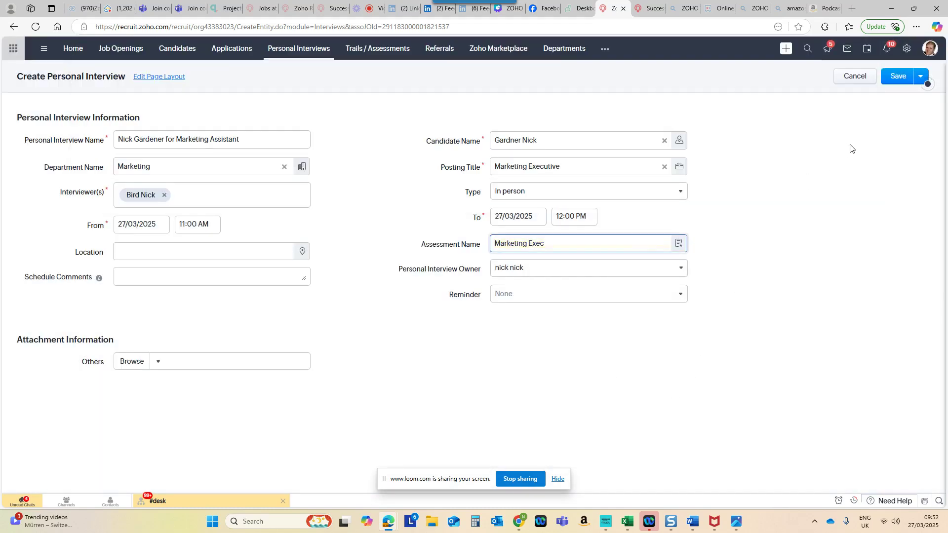
pyautogui.click(897, 79)
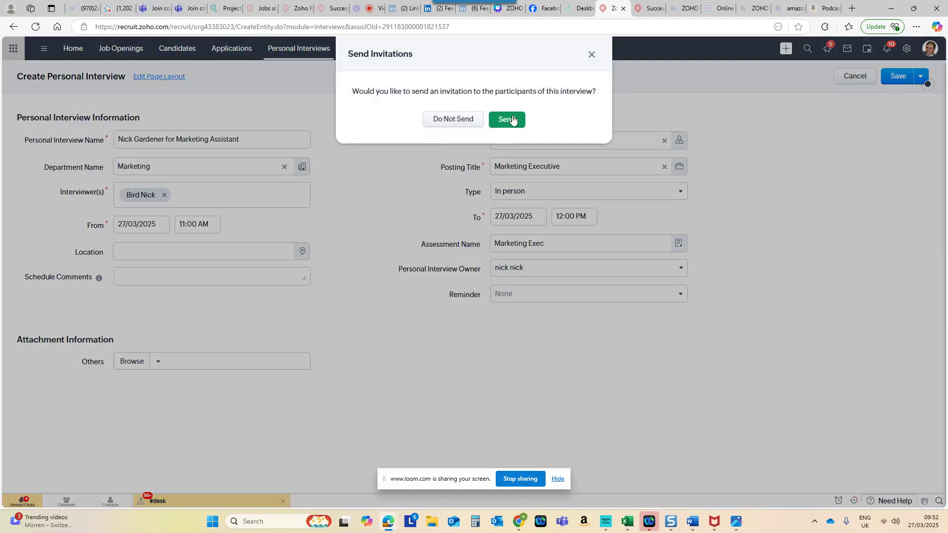
pyautogui.click(508, 119)
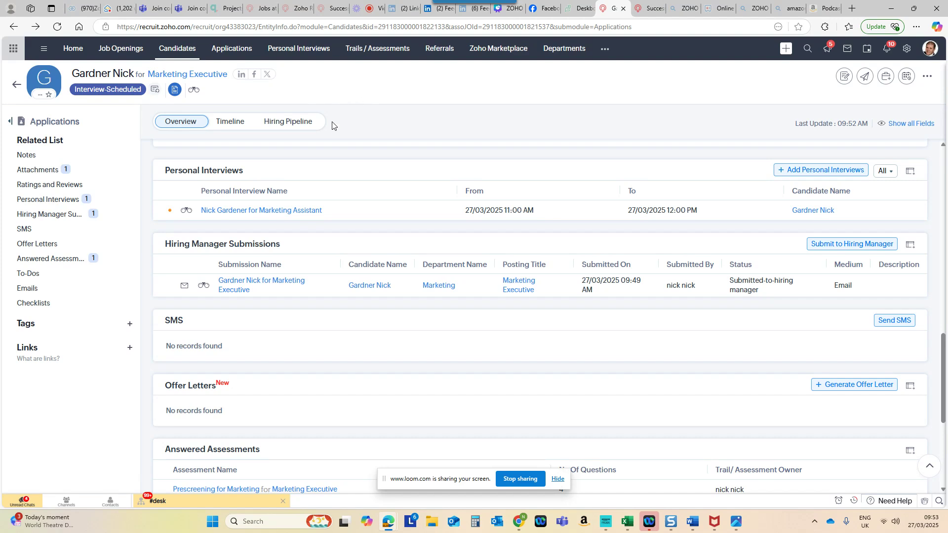
# - View the scheduled personal interview's record and return to the candidate's application
pyautogui.click(246, 213)
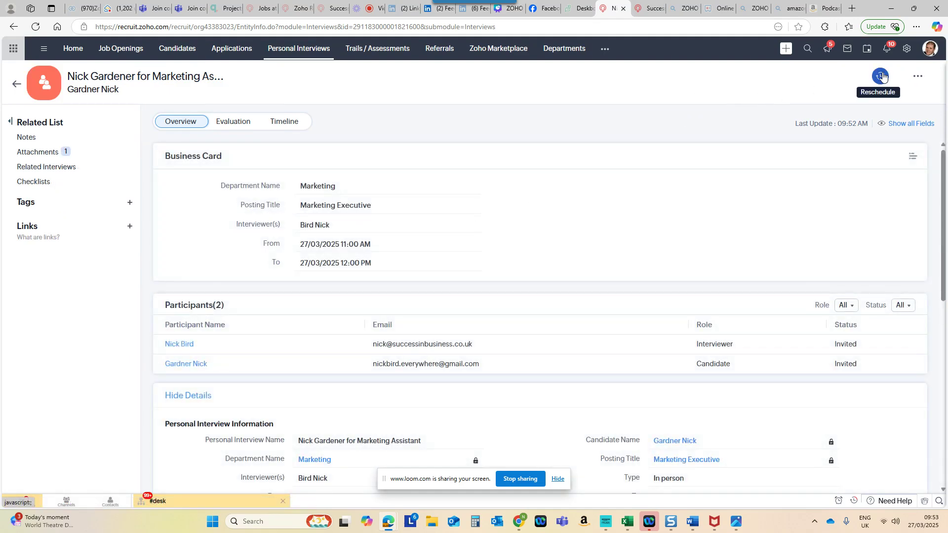
pyautogui.click(15, 87)
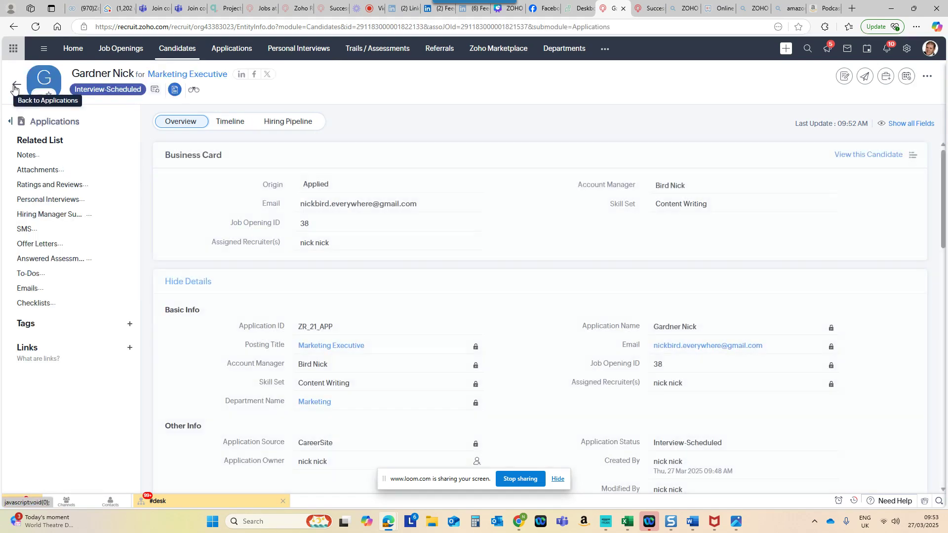
# - Start a Screening Review of the application using the Recruiters Assessment of Candidate
pyautogui.click(29, 186)
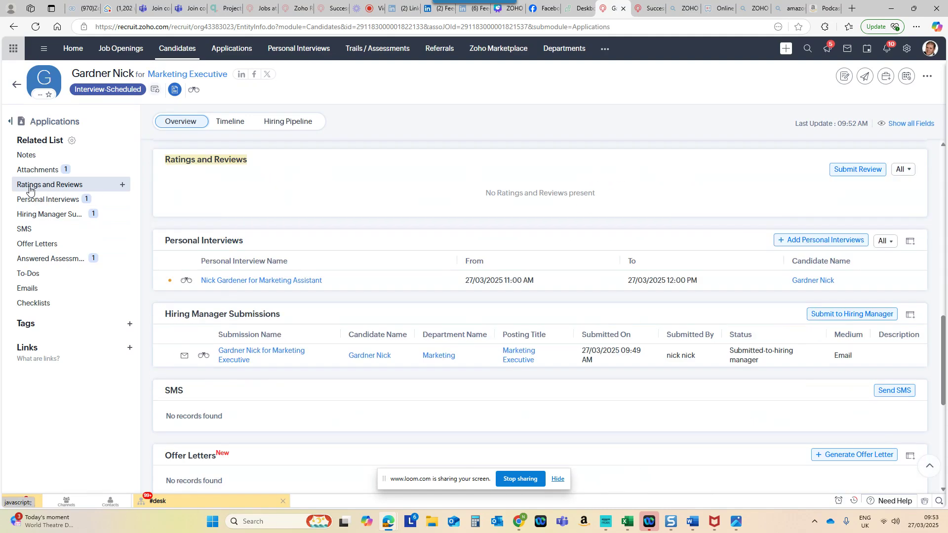
pyautogui.click(863, 171)
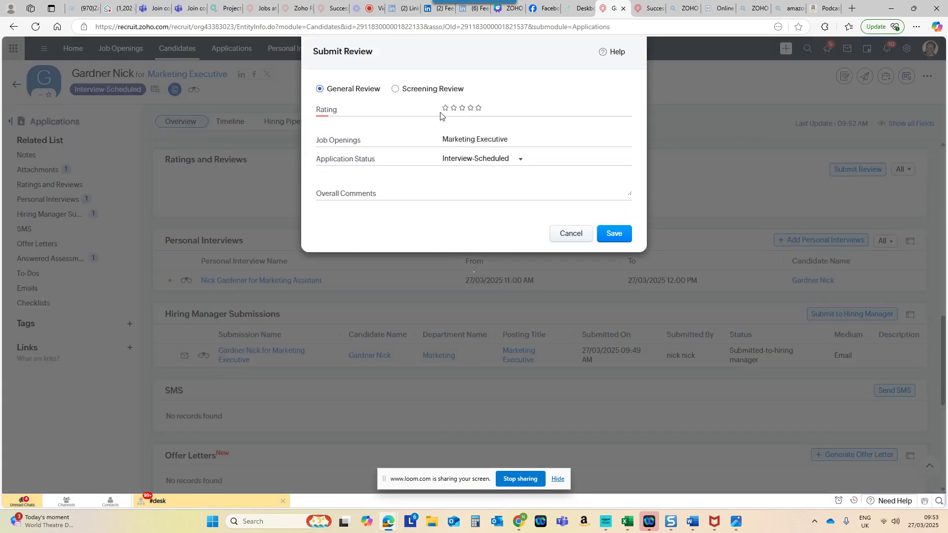
pyautogui.click(396, 90)
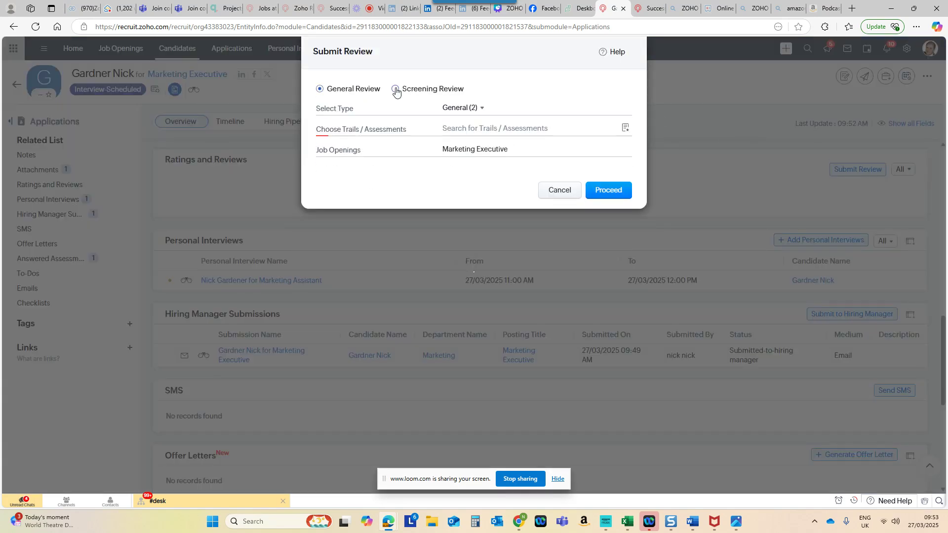
pyautogui.click(624, 129)
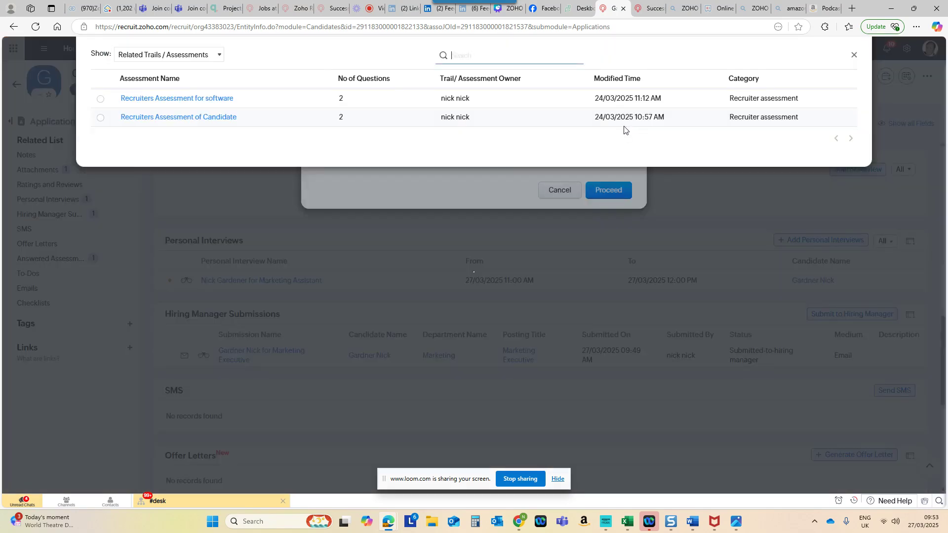
pyautogui.click(101, 118)
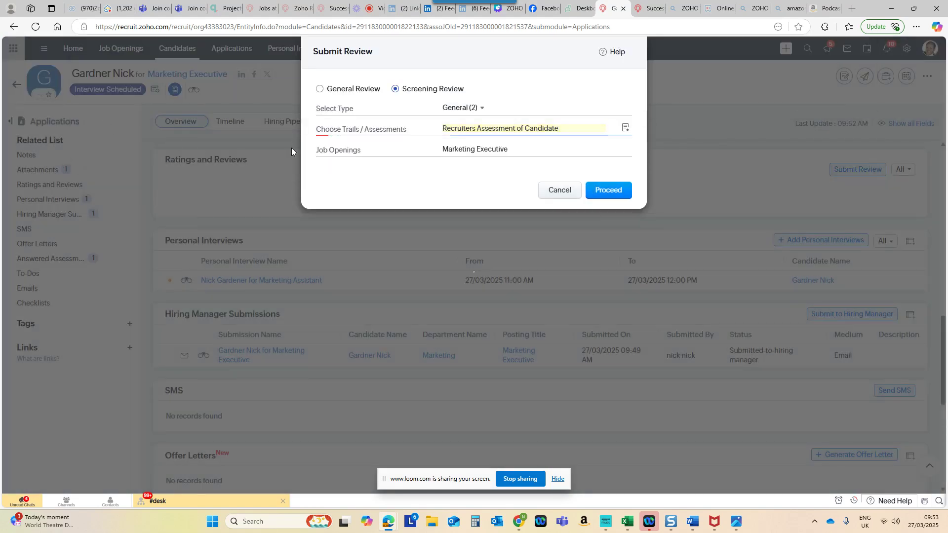
pyautogui.click(611, 190)
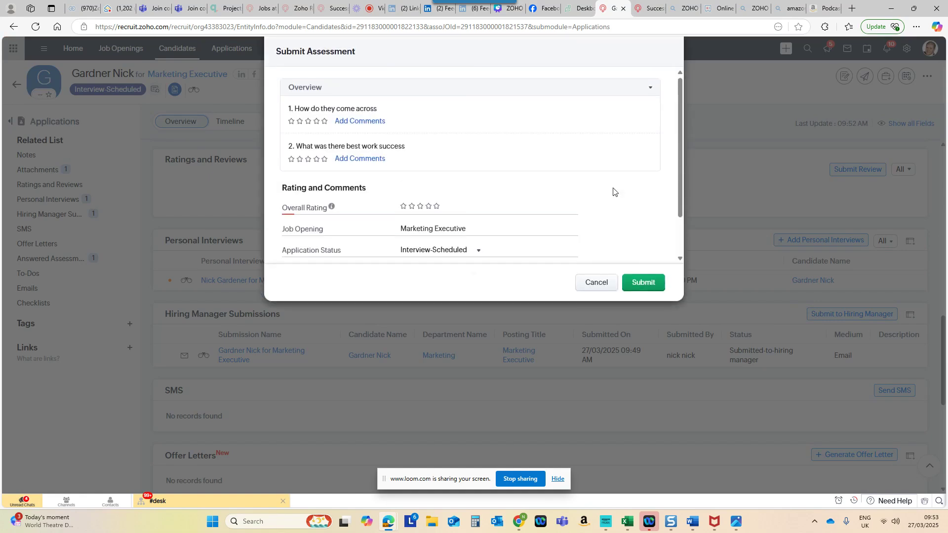
# - Rate both assessment questions five stars and add the comments "alkglagfldhgla" and "zx,hfgbaljfgalglb" respectively
pyautogui.click(325, 123)
pyautogui.click(317, 161)
pyautogui.click(324, 159)
pyautogui.click(360, 122)
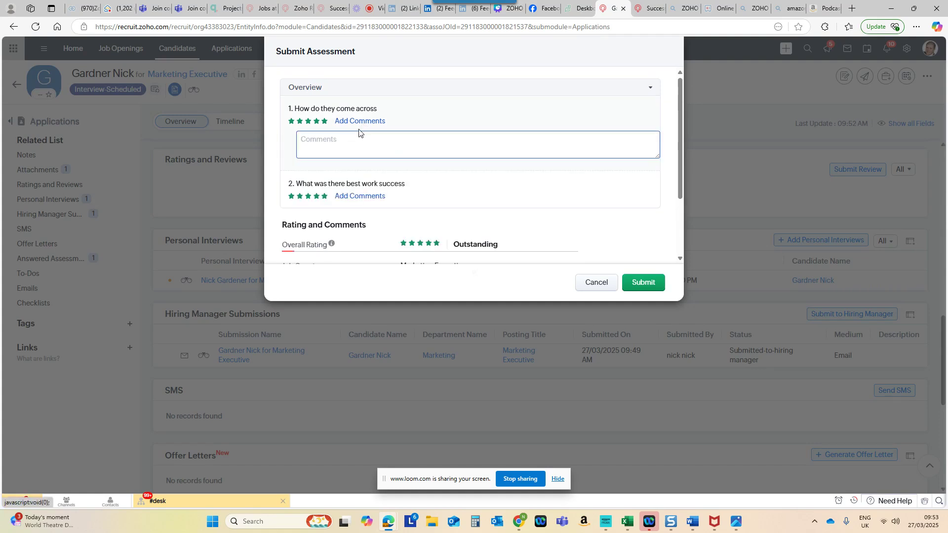
pyautogui.write('alkglagfldhgla')
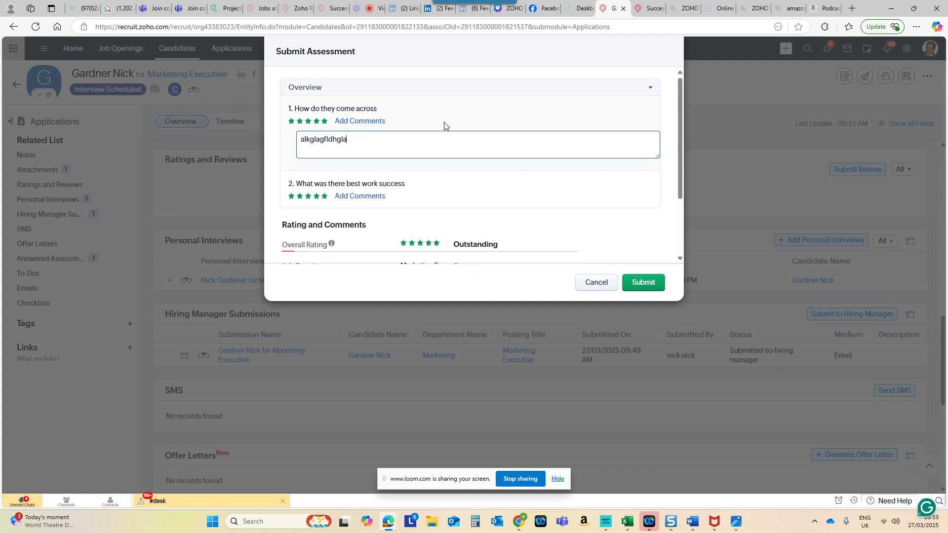
pyautogui.click(378, 198)
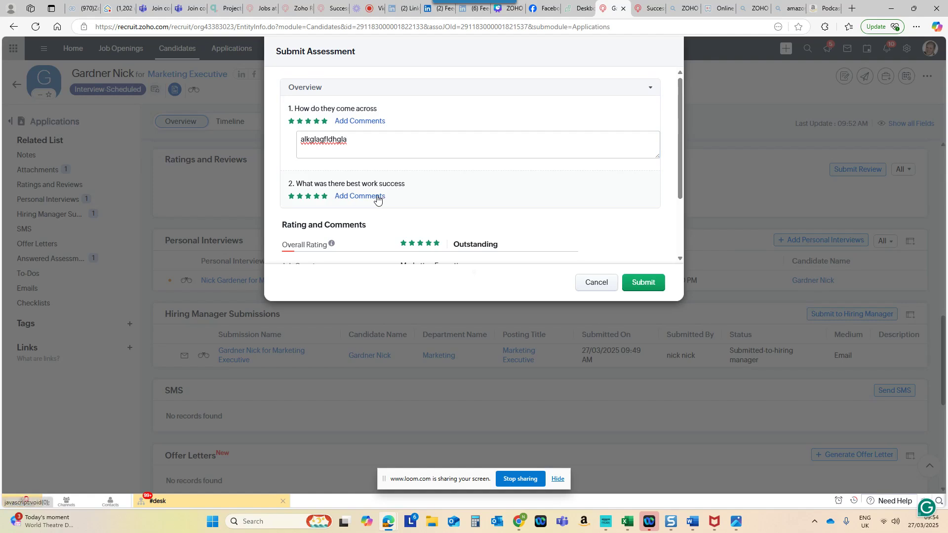
pyautogui.write('zx,hfgbaljfgalglb')
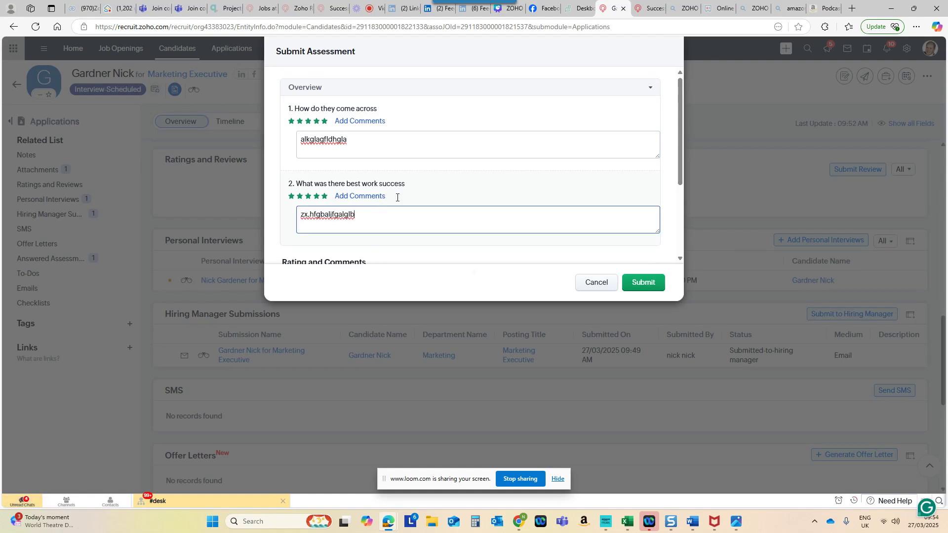
# - Set the application status to To-be-Offered in the assessment and submit it
pyautogui.moveTo(680, 162); pyautogui.dragTo(692, 240)
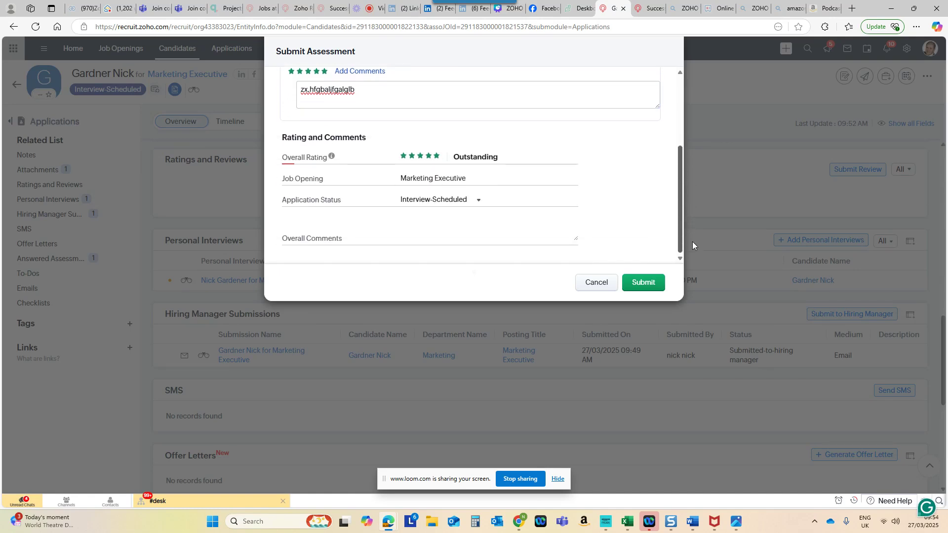
pyautogui.click(428, 202)
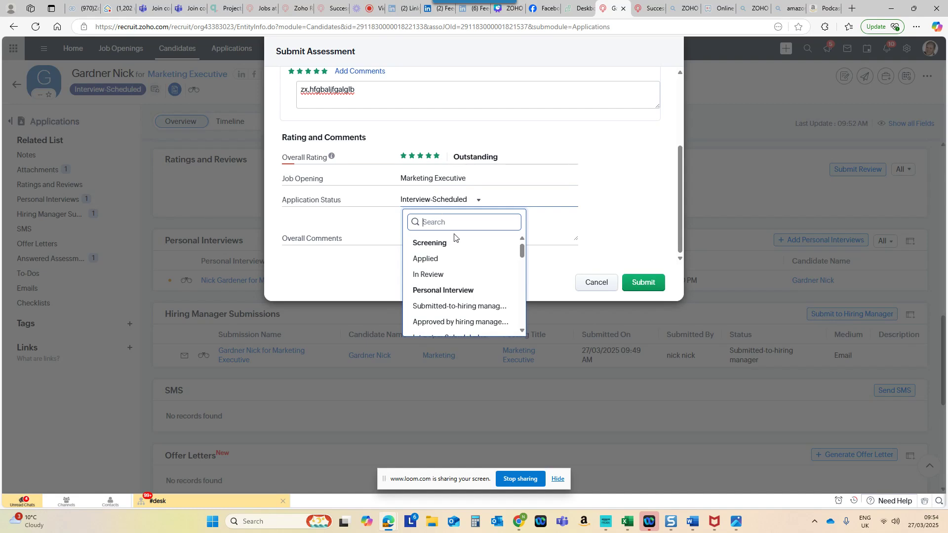
pyautogui.moveTo(523, 252); pyautogui.dragTo(521, 269)
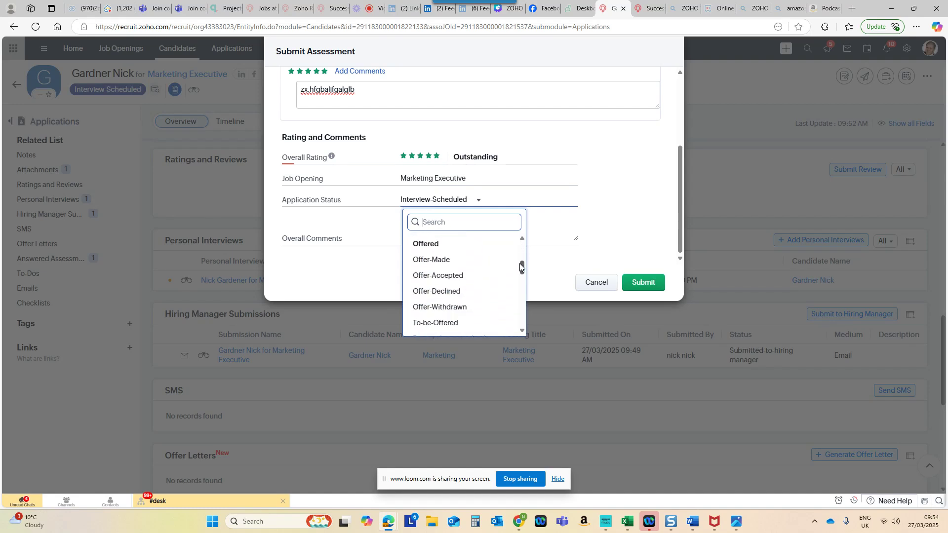
pyautogui.click(465, 323)
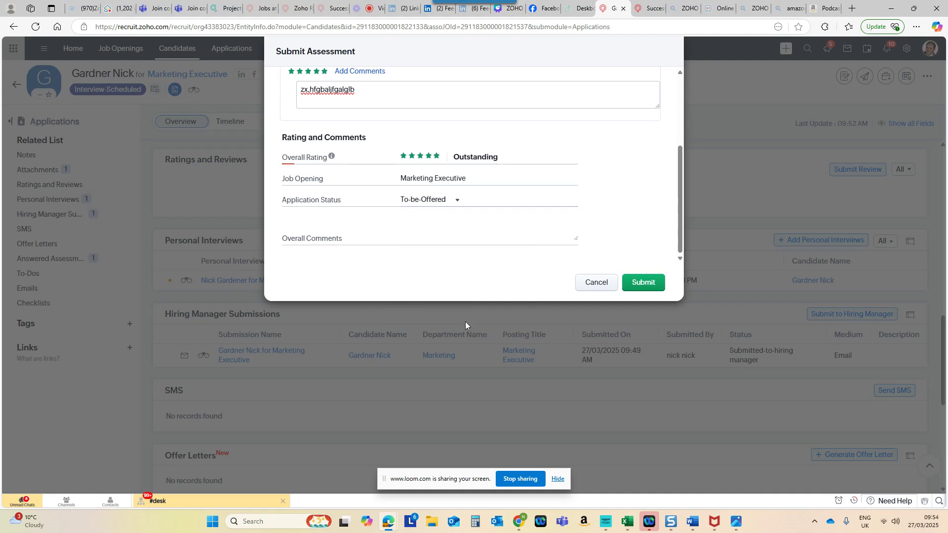
pyautogui.click(642, 283)
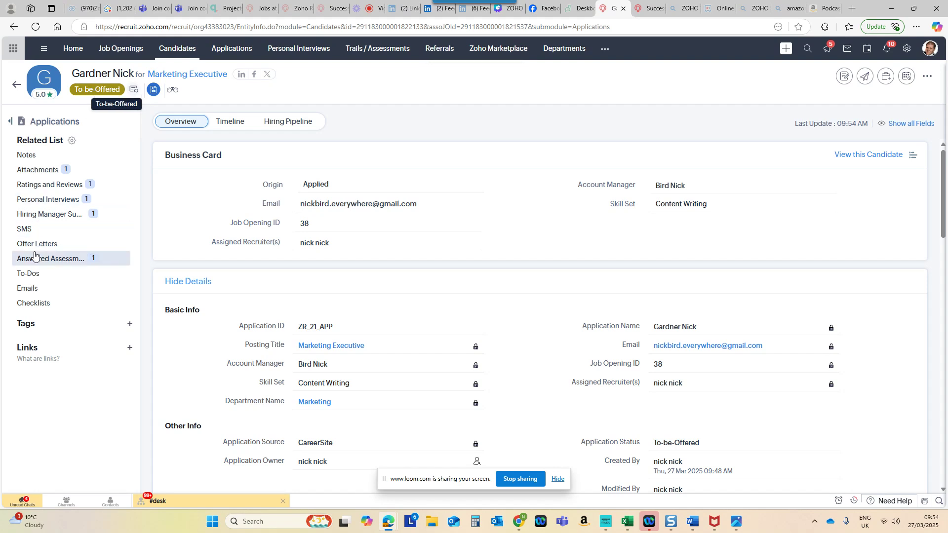
# - Start generating an offer letter for the application with the Offer of Employment template and set the compensation amount to 20000 per month
pyautogui.click(23, 243)
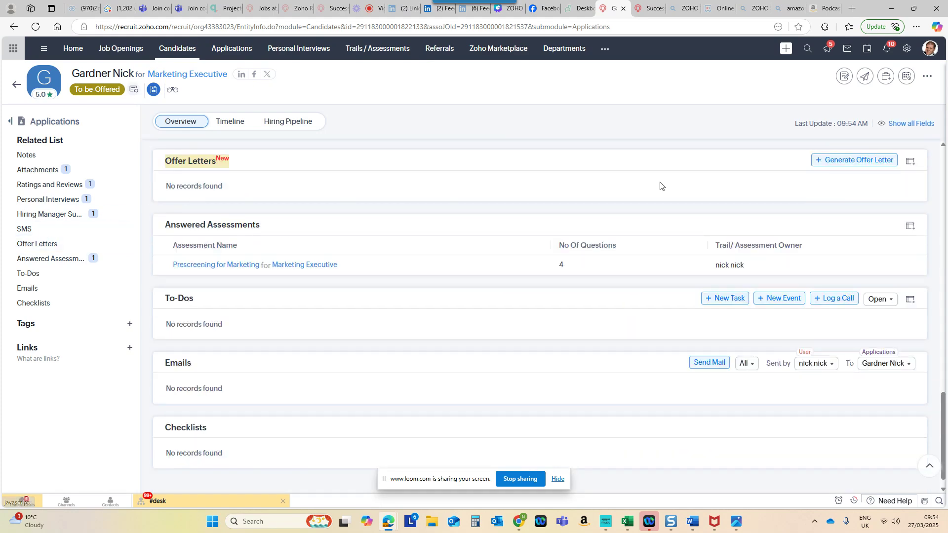
pyautogui.click(859, 161)
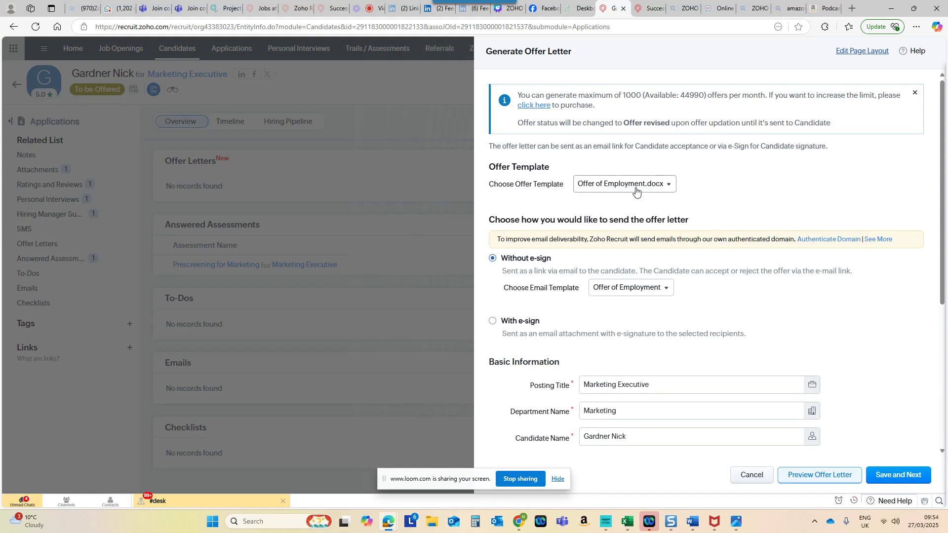
pyautogui.click(900, 475)
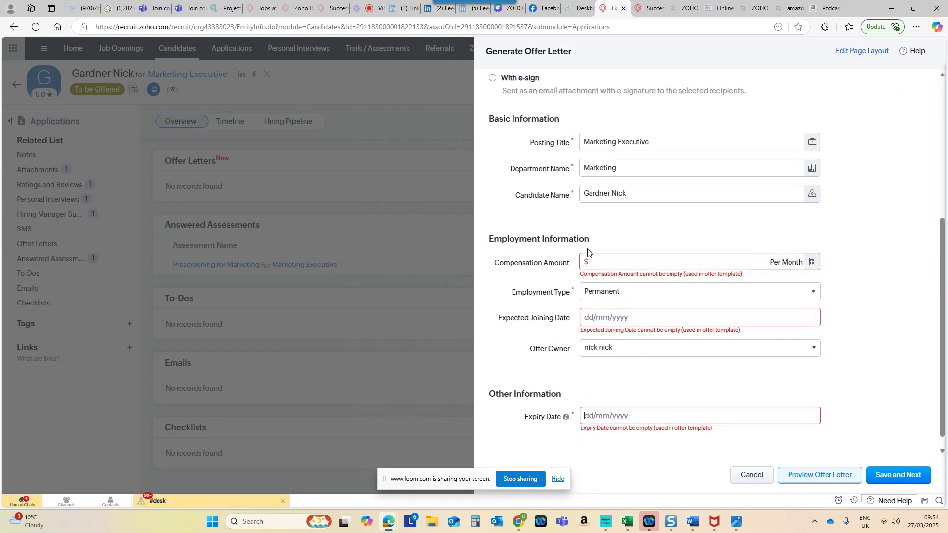
pyautogui.click(606, 257)
pyautogui.click(627, 295)
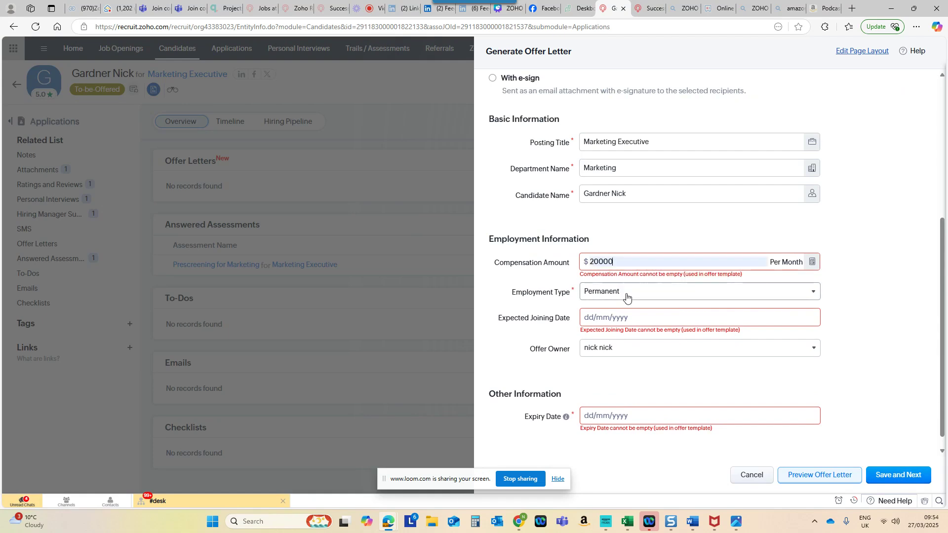
# - Complete the offer with expected joining date 06/04/2025 and expiry date 29/03/2025, and email it to the candidate
pyautogui.click(603, 318)
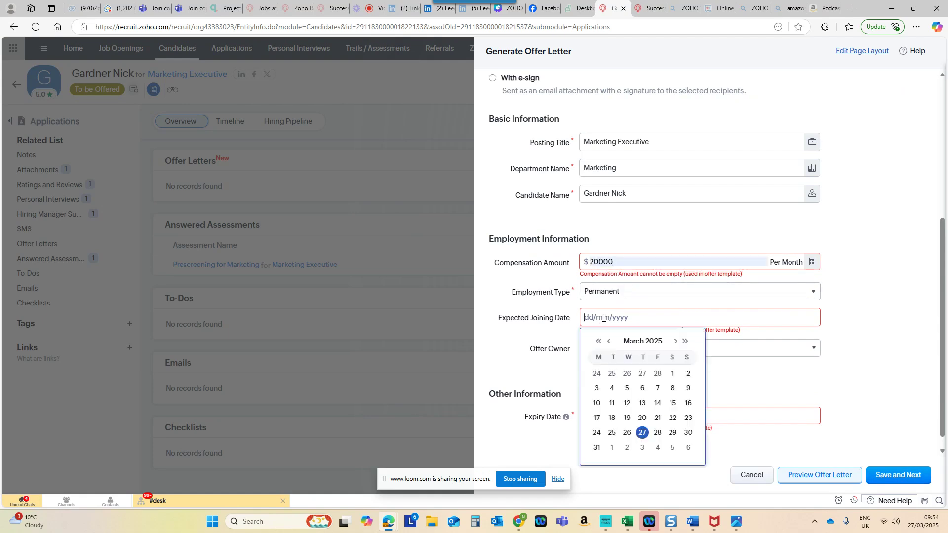
pyautogui.click(687, 448)
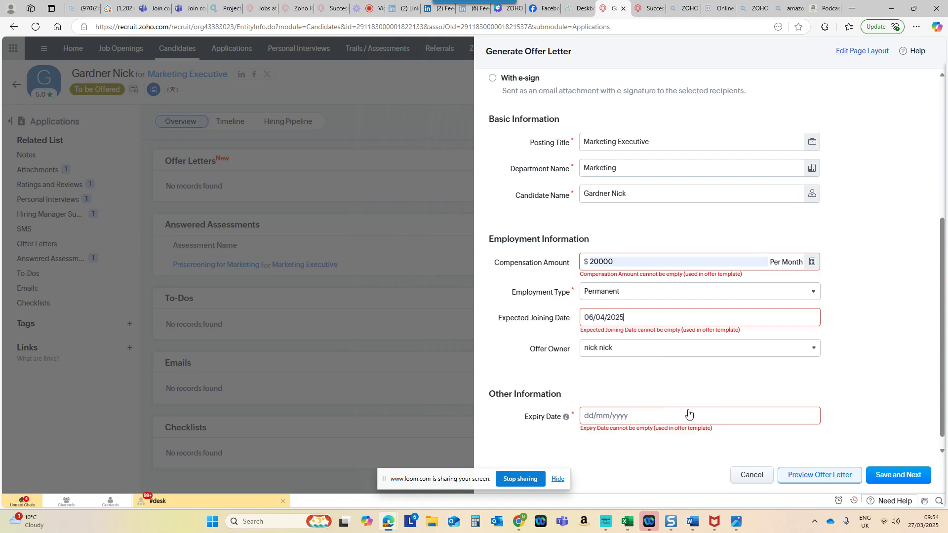
pyautogui.click(607, 412)
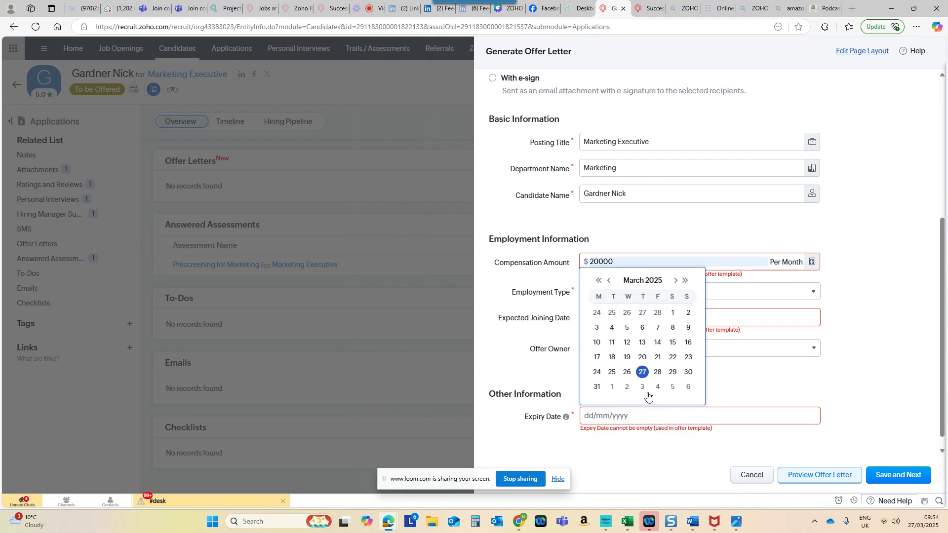
pyautogui.click(673, 373)
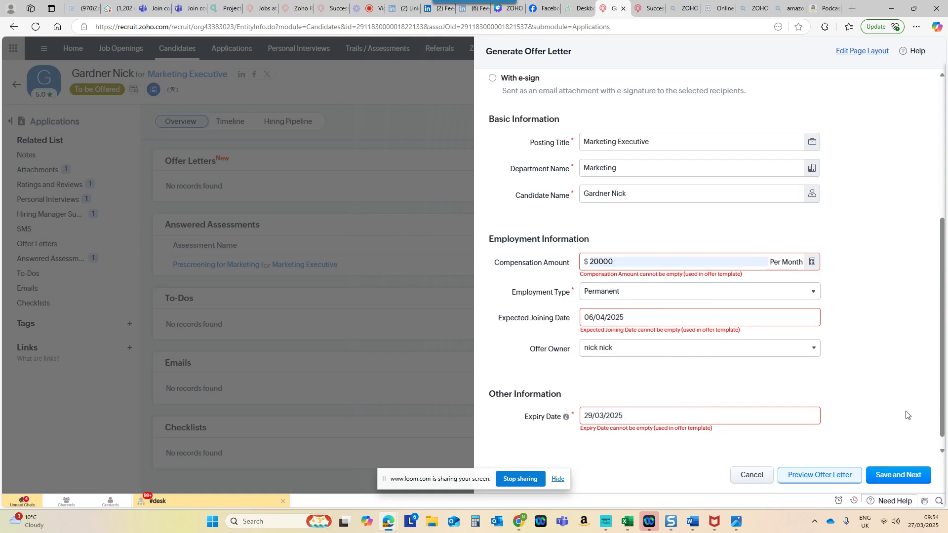
pyautogui.click(891, 475)
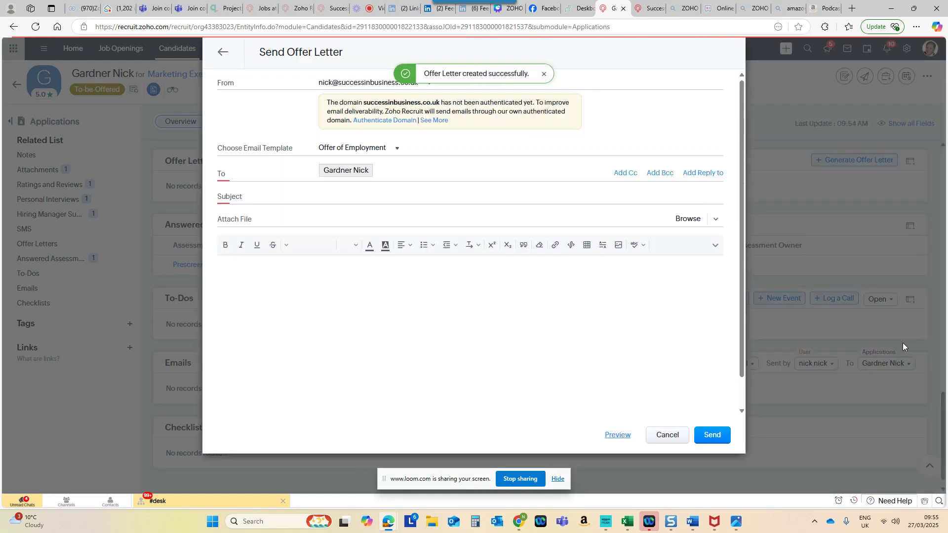
pyautogui.click(712, 436)
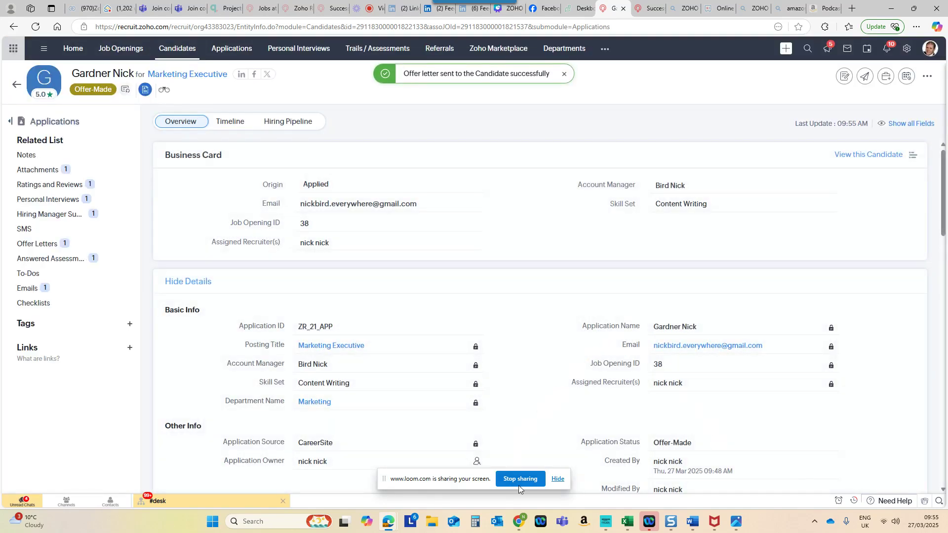
# - Switch to Chrome, refresh the candidate's Gmail inbox and open the Offer of Employment email
pyautogui.click(517, 523)
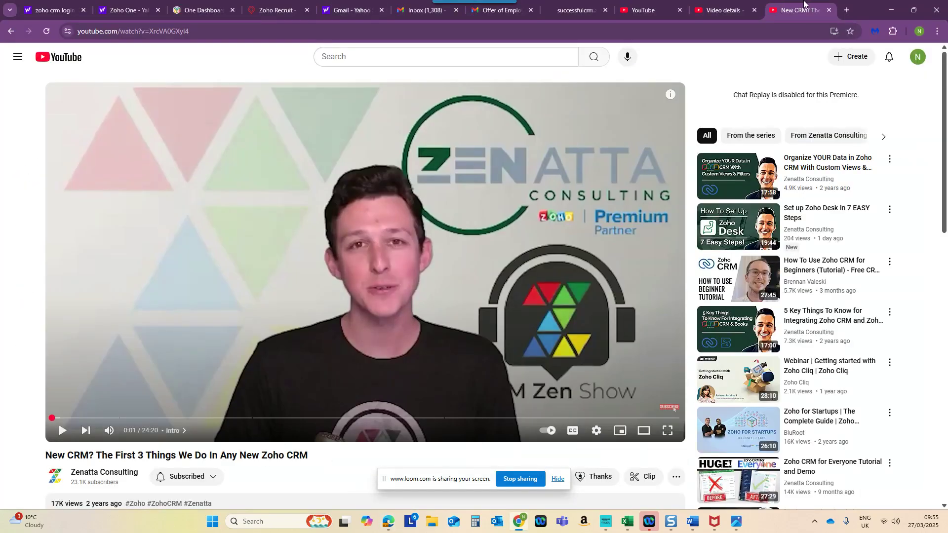
pyautogui.click(847, 10)
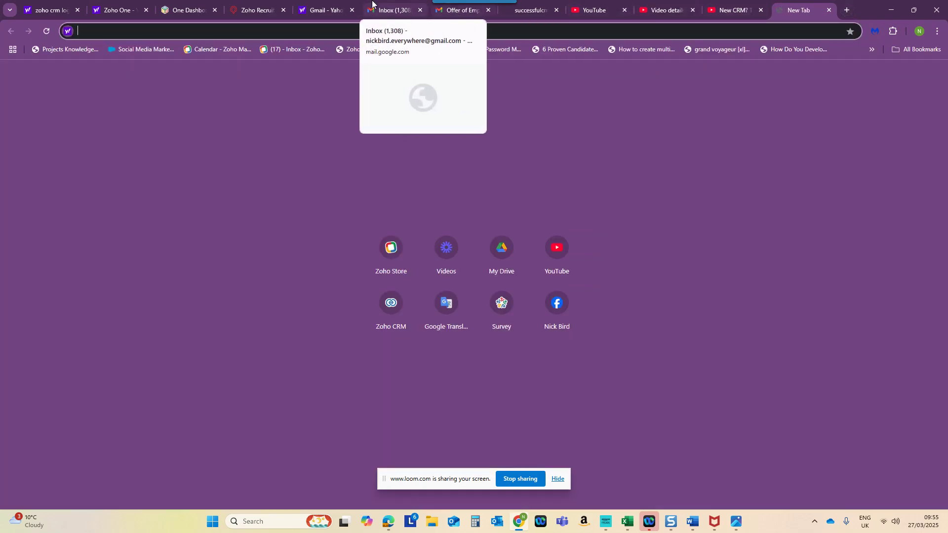
pyautogui.click(386, 11)
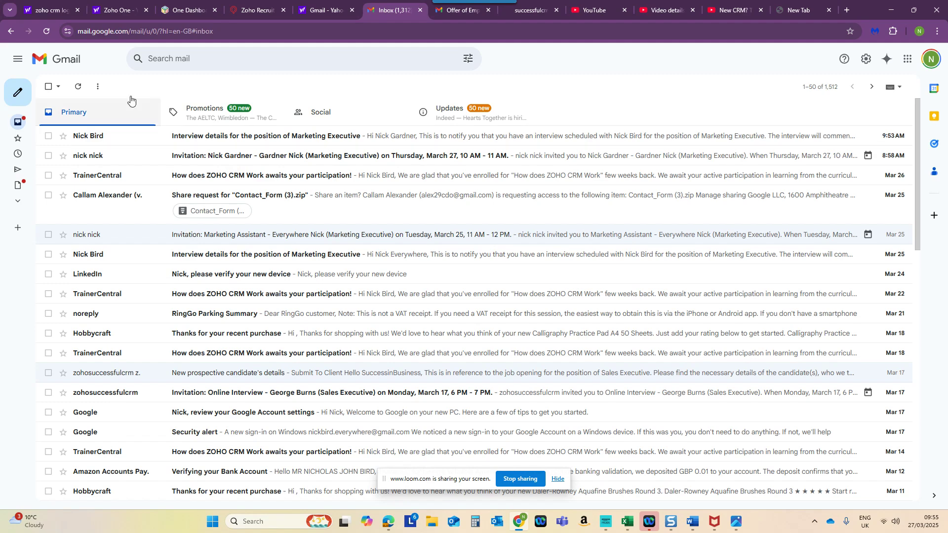
pyautogui.click(47, 30)
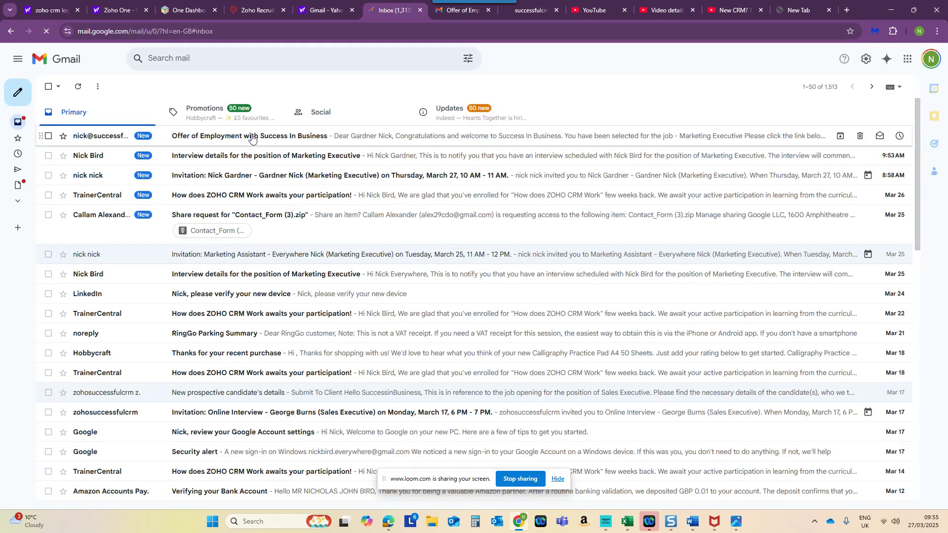
pyautogui.click(251, 139)
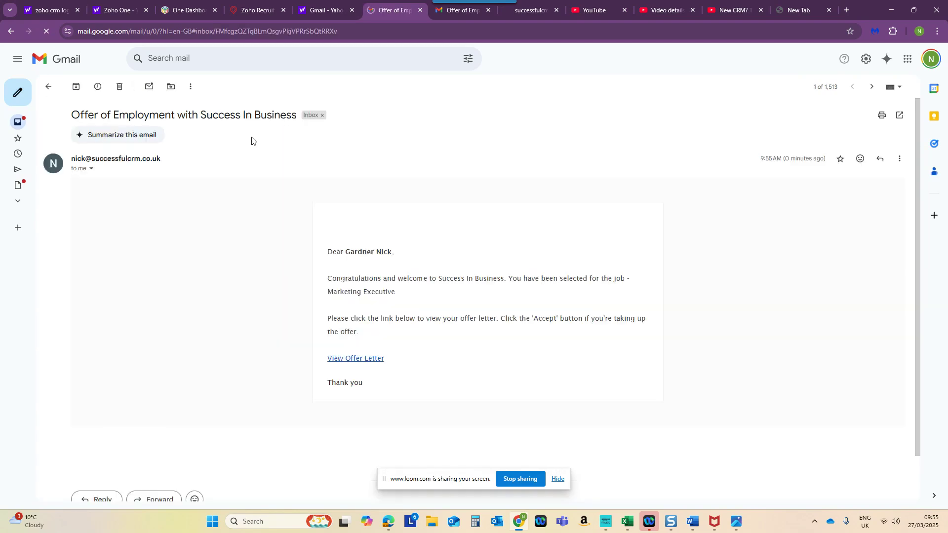
# - View the offer letter from the email link and accept the offer as the candidate
pyautogui.click(342, 358)
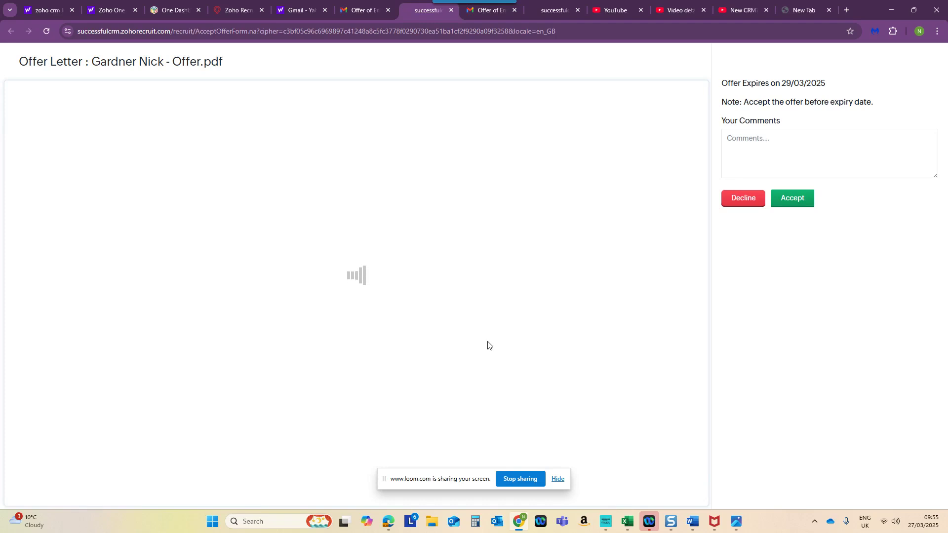
pyautogui.click(791, 202)
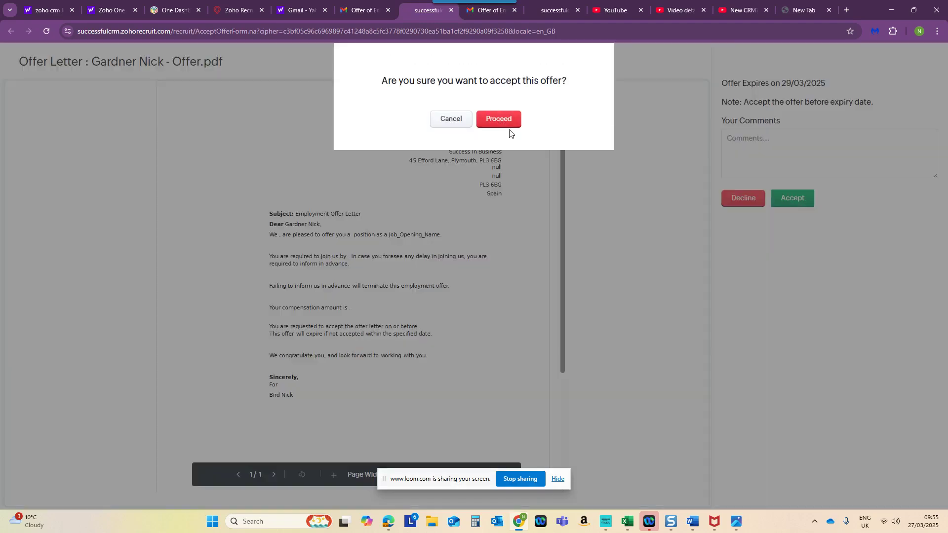
pyautogui.click(499, 120)
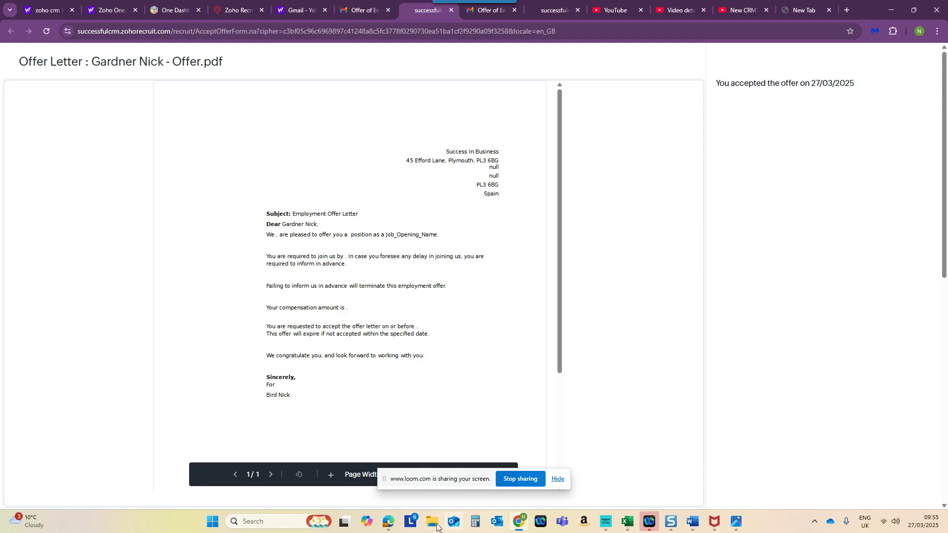
# - Switch back to Zoho Recruit in Edge and reload the candidate's application record
pyautogui.moveTo(390, 521)
pyautogui.click(351, 489)
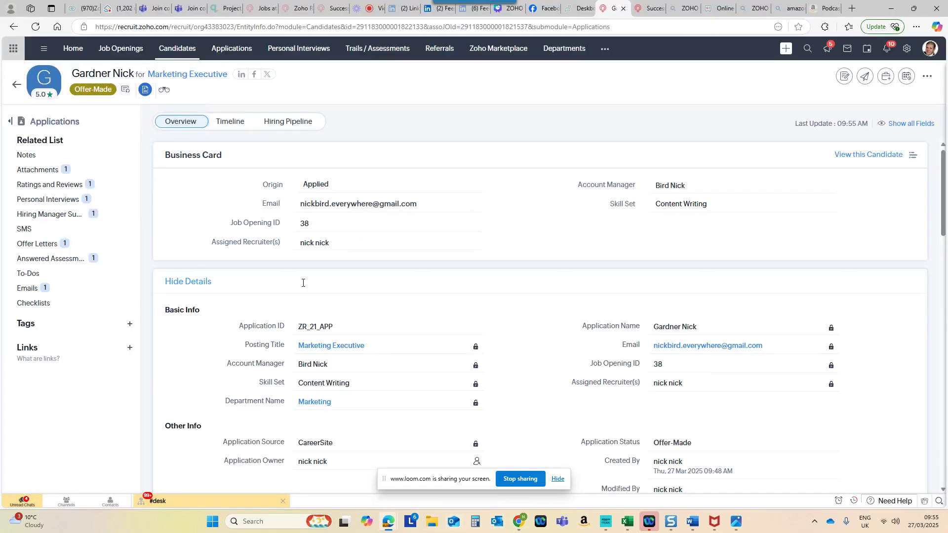
pyautogui.click(36, 29)
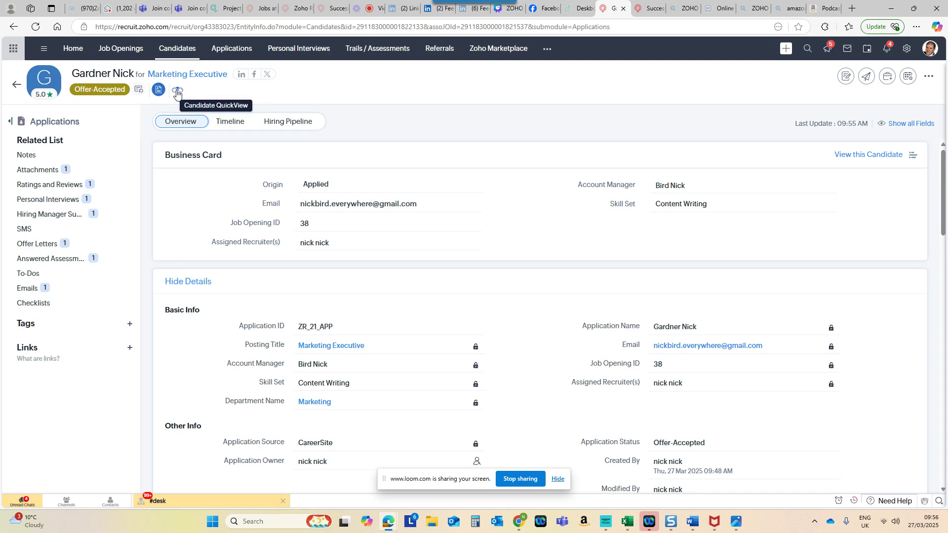
# - Change the application status to Hired and acknowledge the update
pyautogui.click(138, 91)
pyautogui.click(138, 91)
pyautogui.click(469, 102)
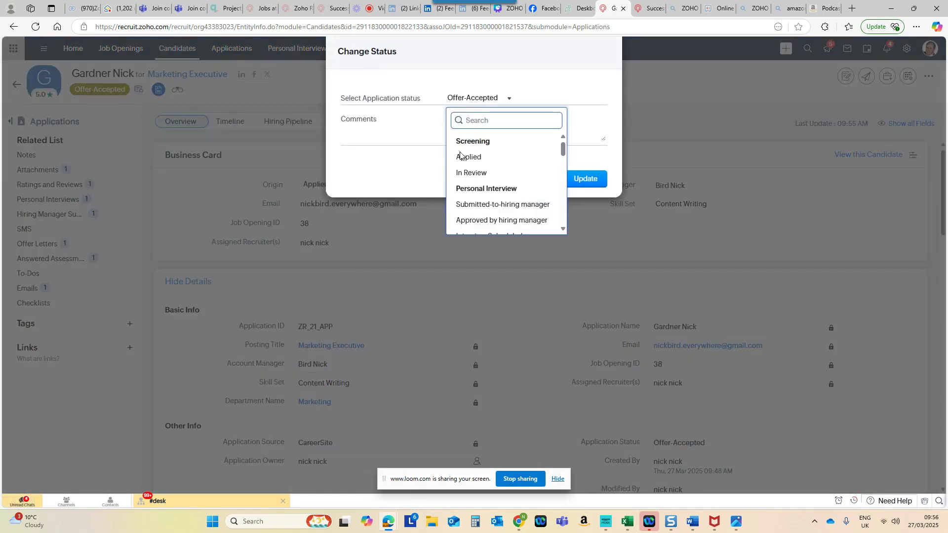
pyautogui.scroll(-2, 482, 190)
pyautogui.scroll(-2, 482, 192)
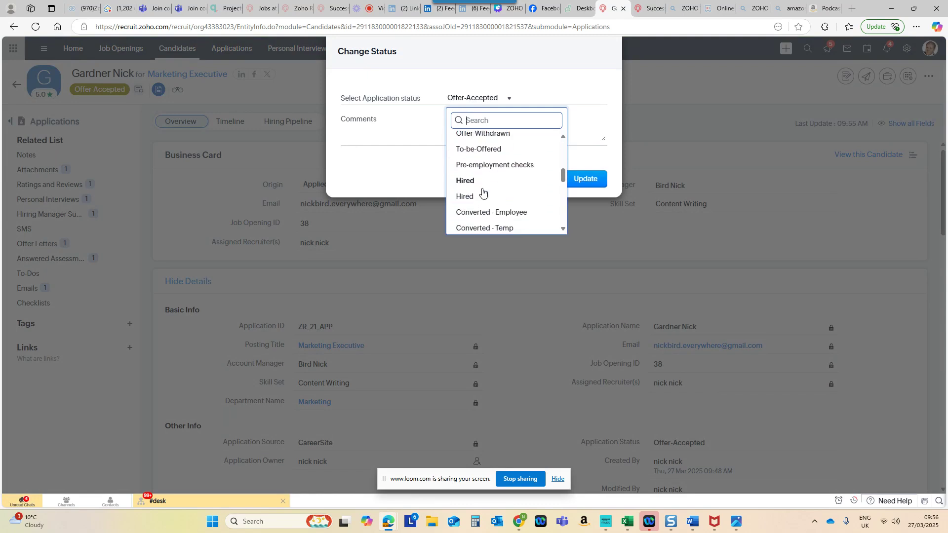
pyautogui.click(472, 196)
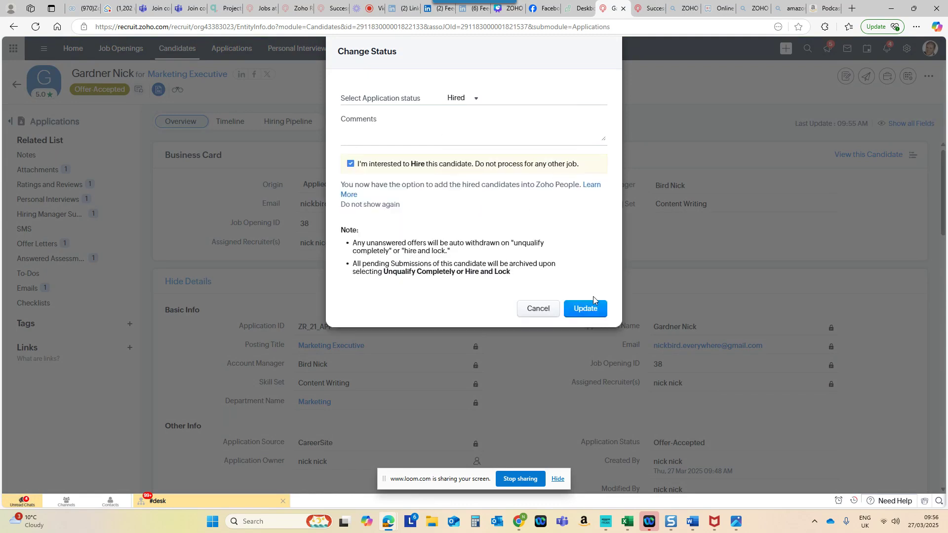
pyautogui.click(587, 308)
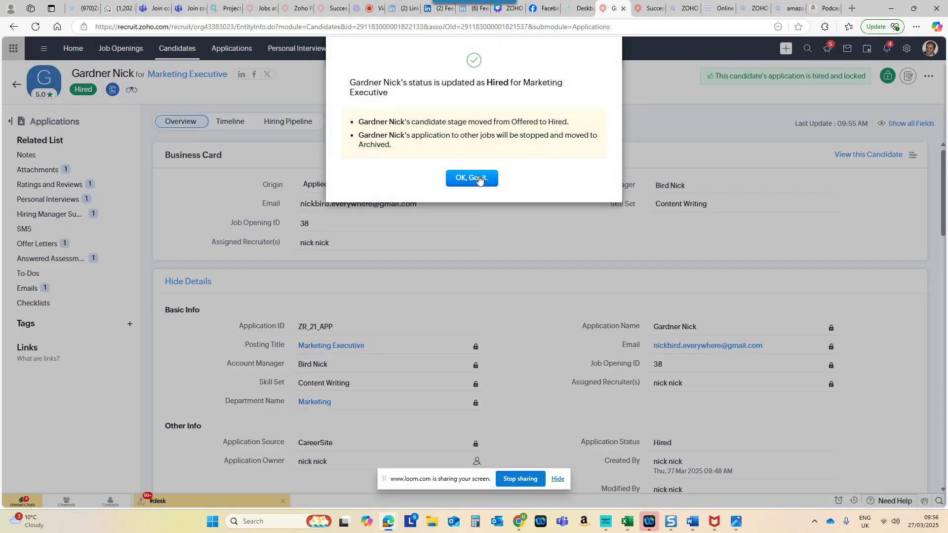
pyautogui.click(481, 179)
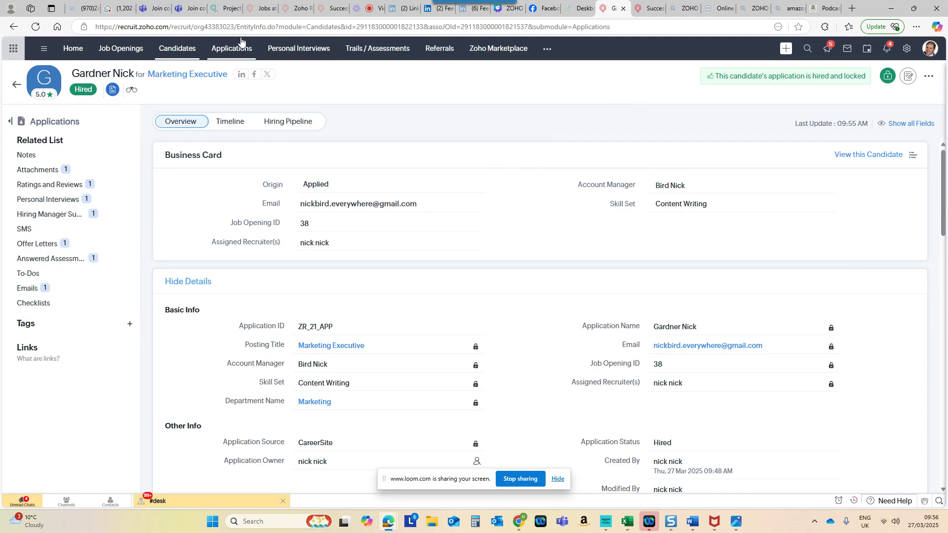
# - View the status of the job openings in the All Job Openings list, and switch to the ZOHO Recruit title image in the photo viewer
pyautogui.click(105, 54)
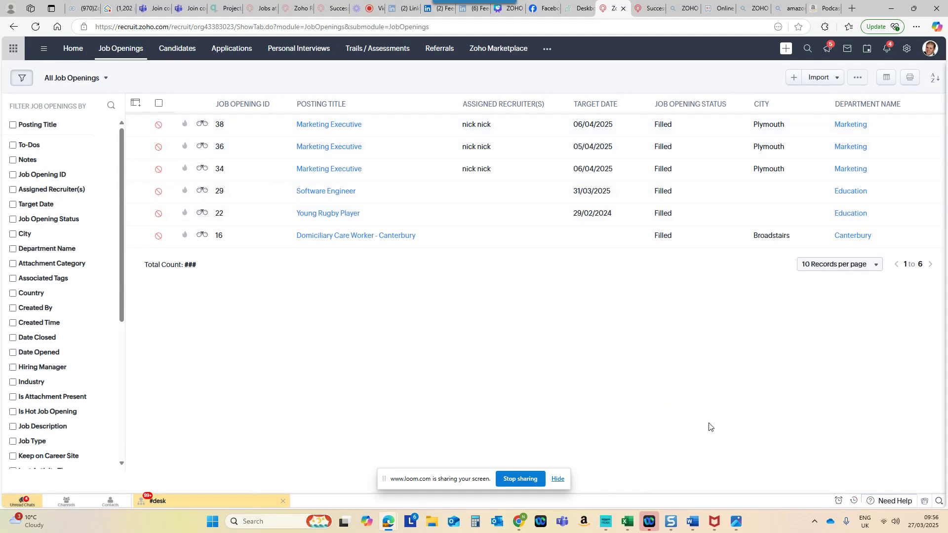
pyautogui.click(737, 522)
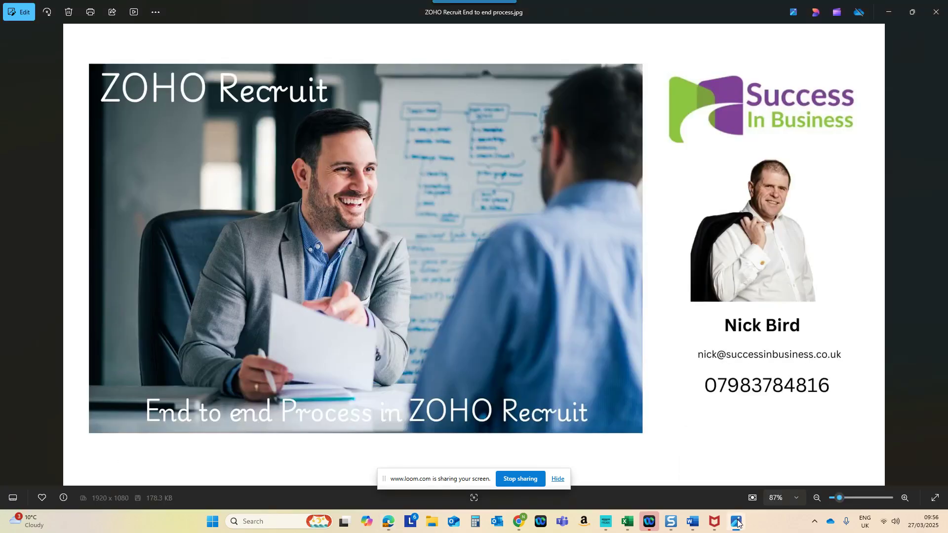